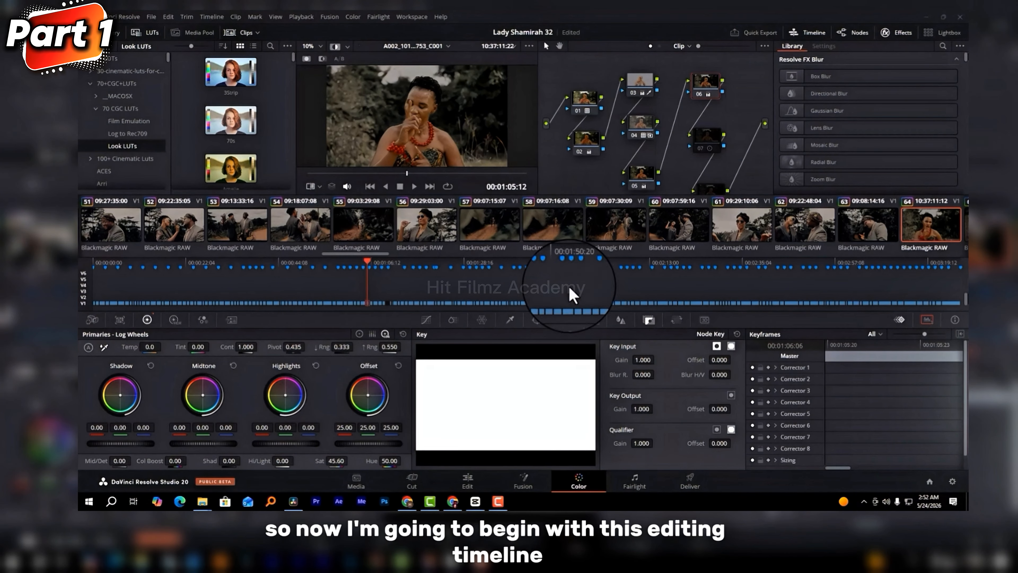
Switch to the Edit page, show the Media Pool, and preview several source clips, including A002_10130809_C005.braw
click(468, 483)
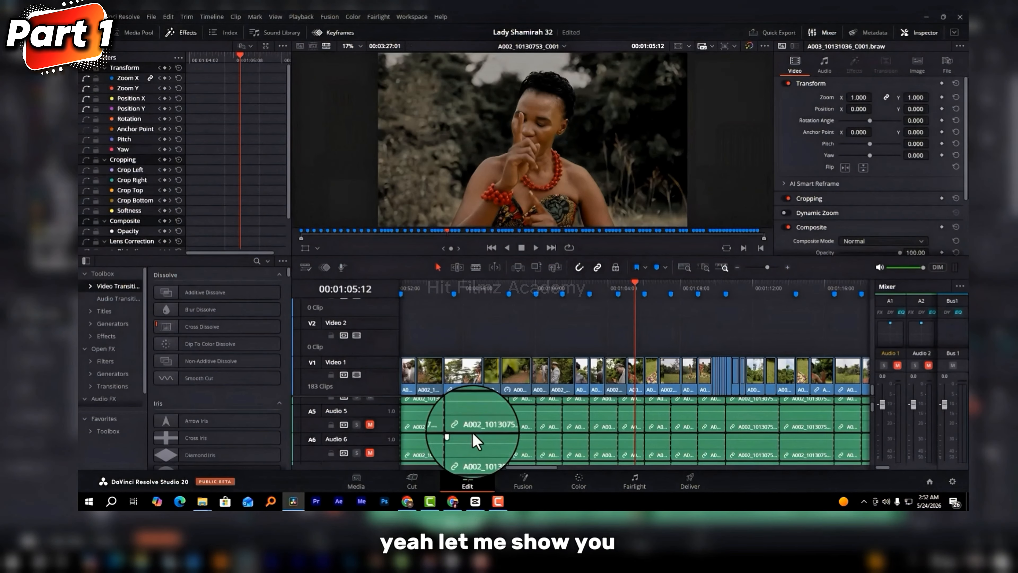
click(139, 33)
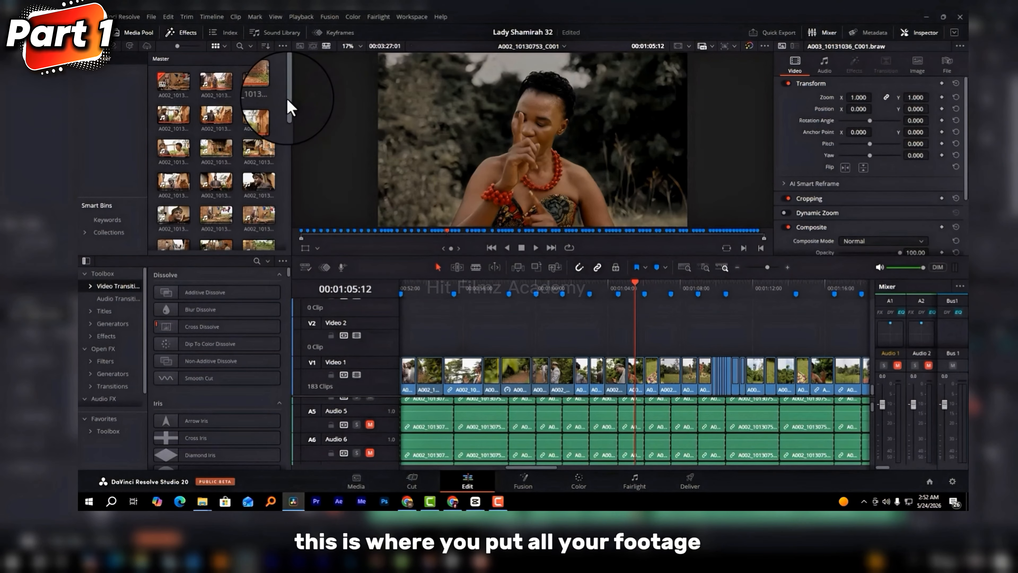
click(246, 112)
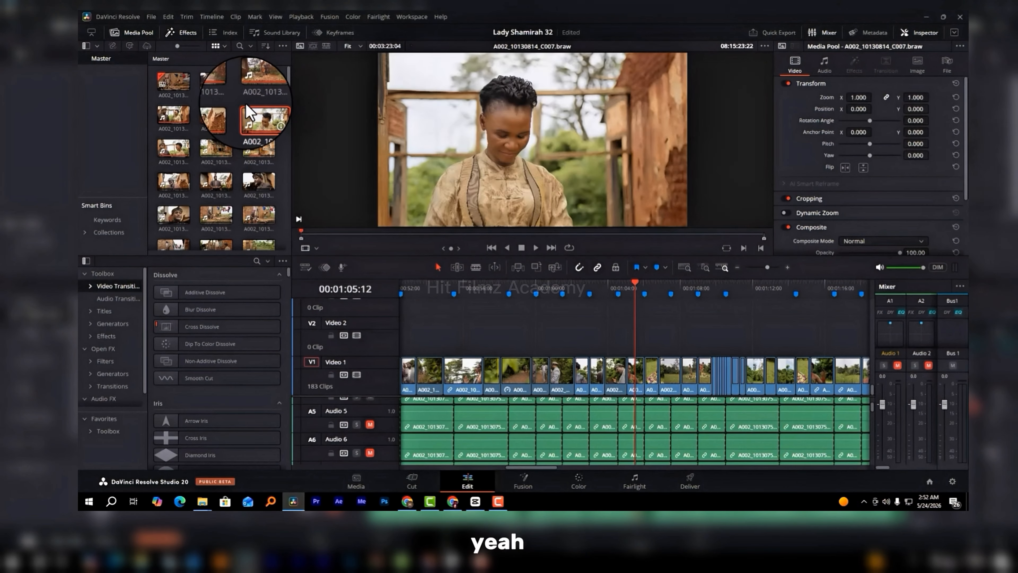
click(220, 118)
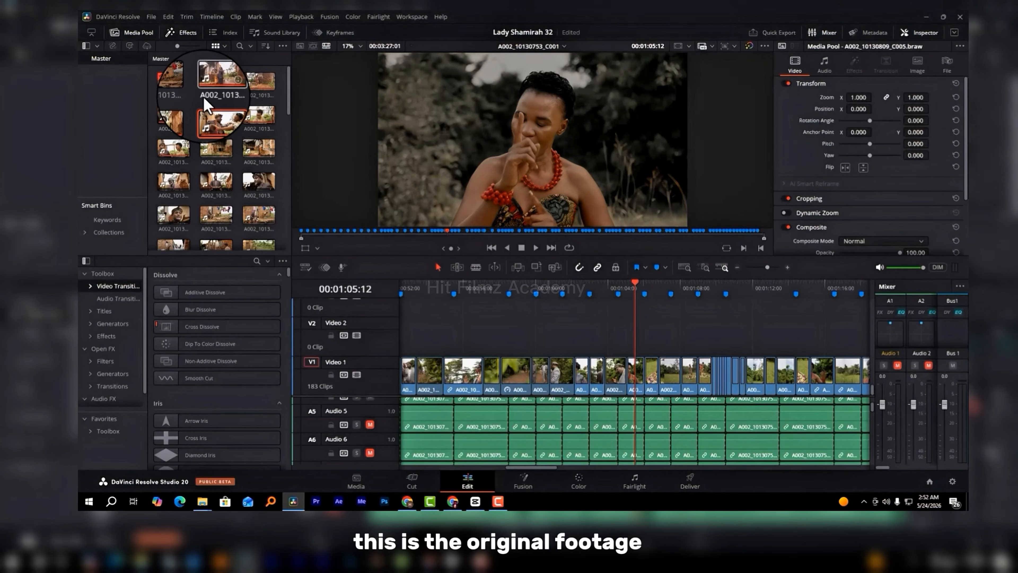
double_click(218, 119)
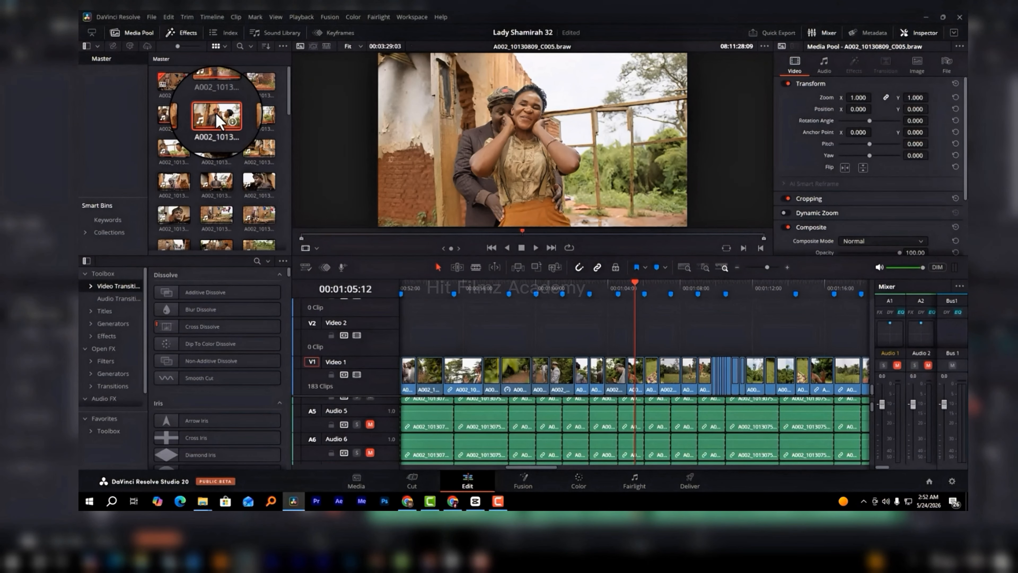
click(468, 150)
mouse_move(212, 114)
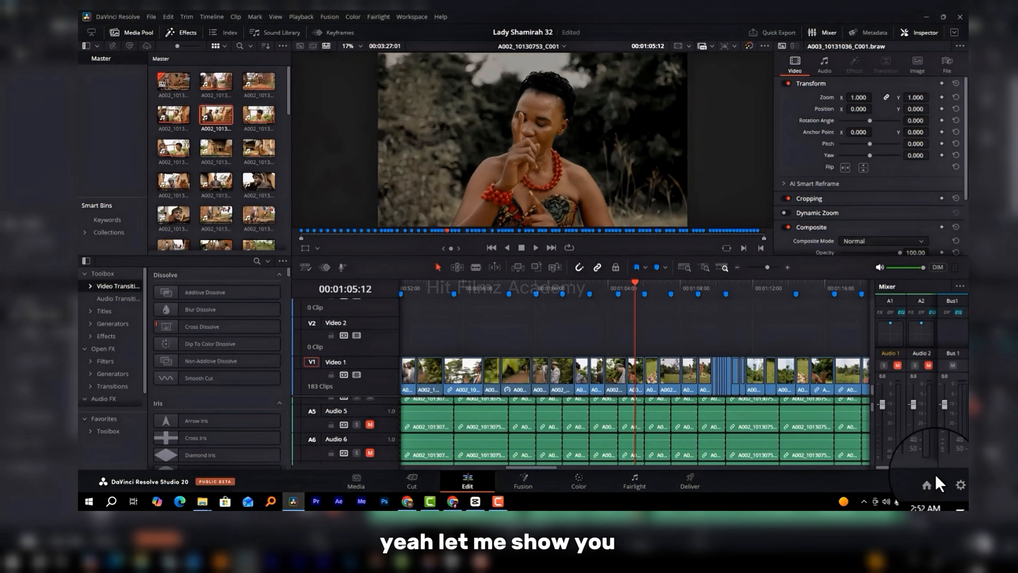
Set the project's color science to DaVinci YRGB in Color Management and save the settings
click(952, 481)
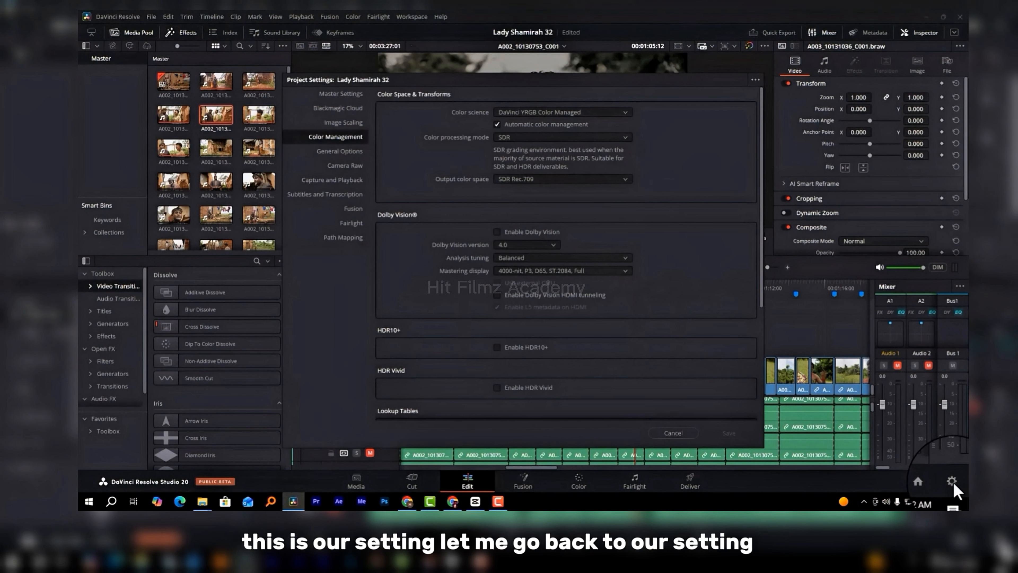
click(573, 115)
click(514, 128)
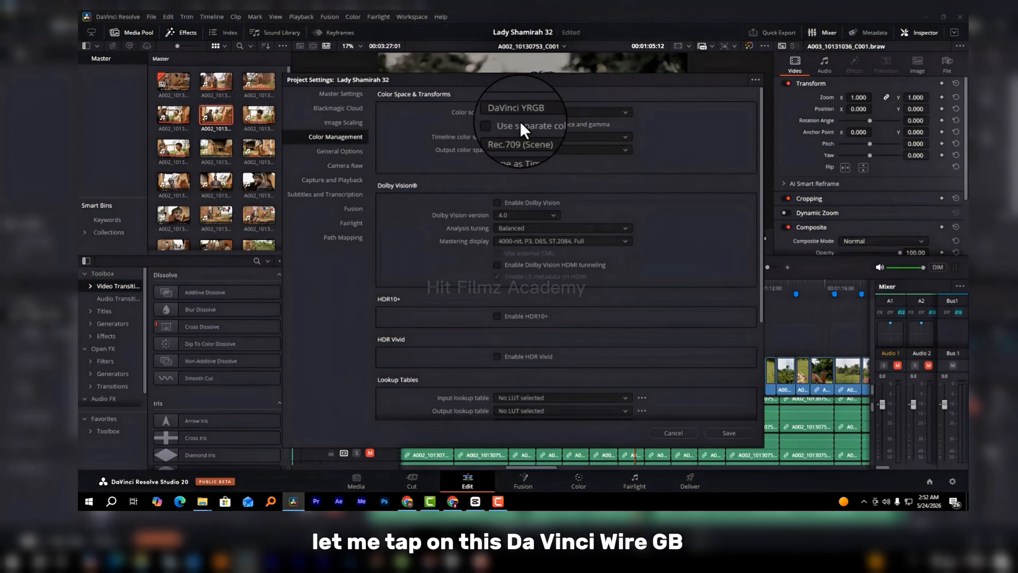
click(732, 435)
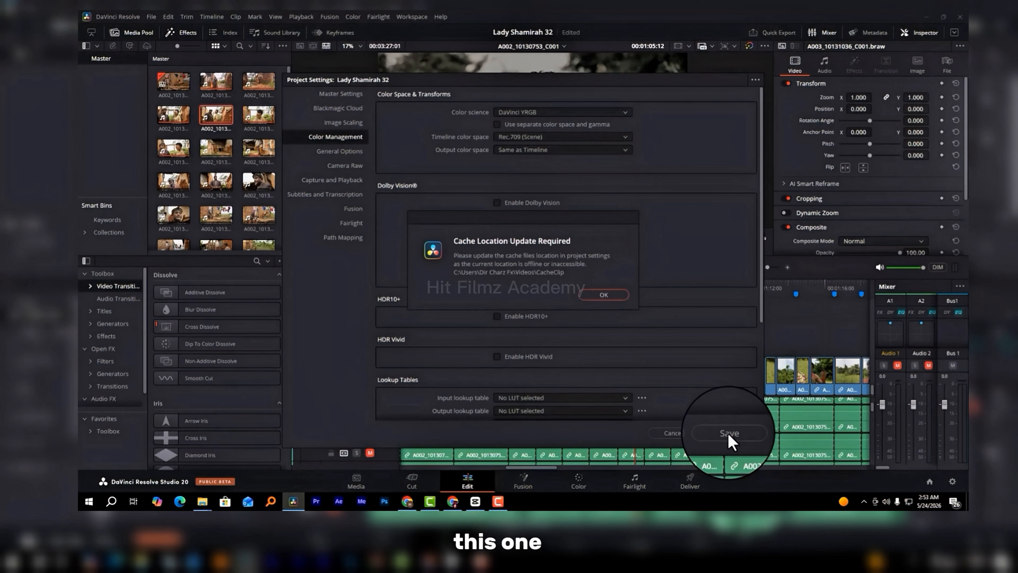
click(605, 297)
click(604, 297)
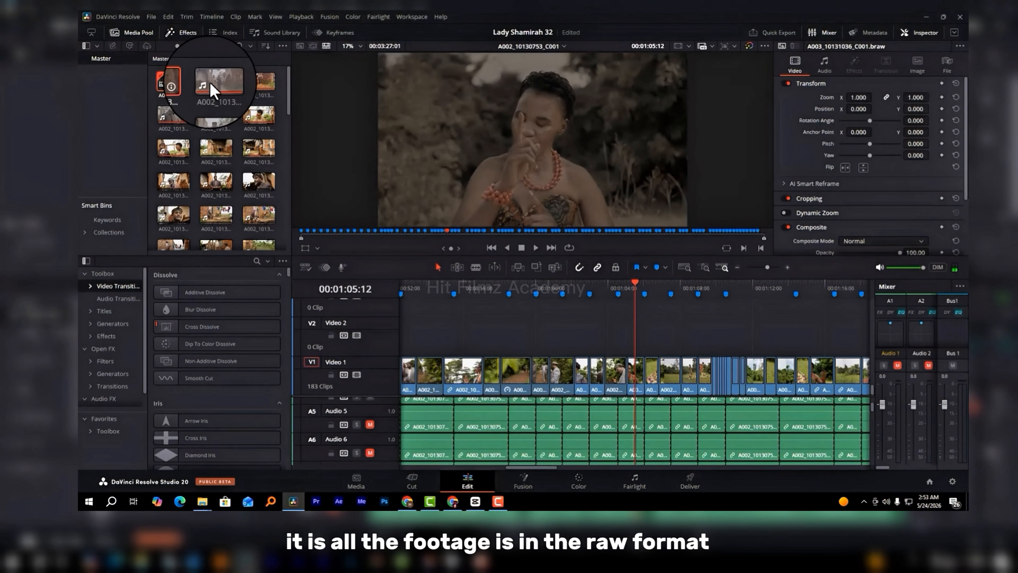
Preview several raw clips from the Media Pool and check the timeline footage at 00:01:01:12
click(259, 82)
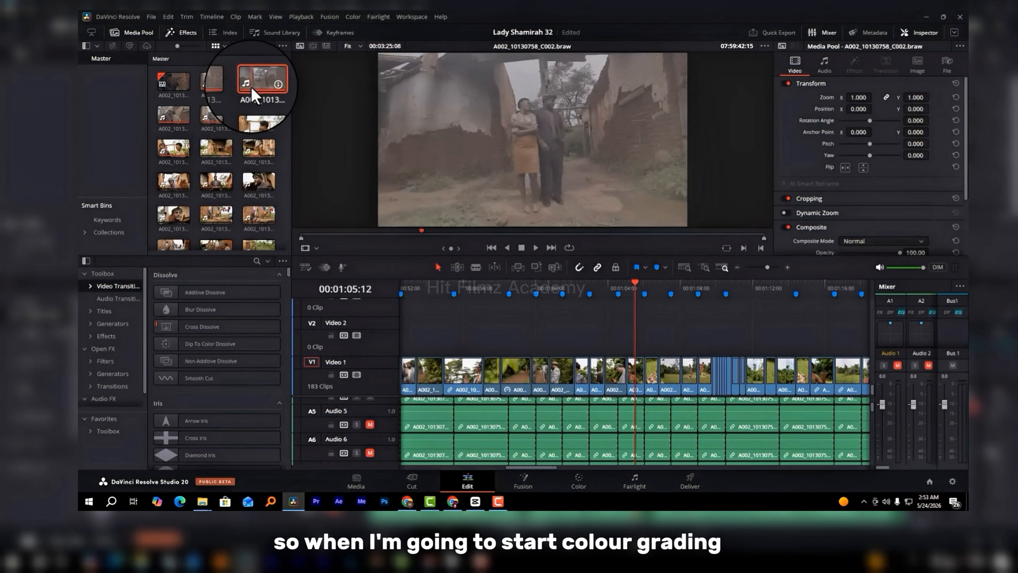
click(258, 148)
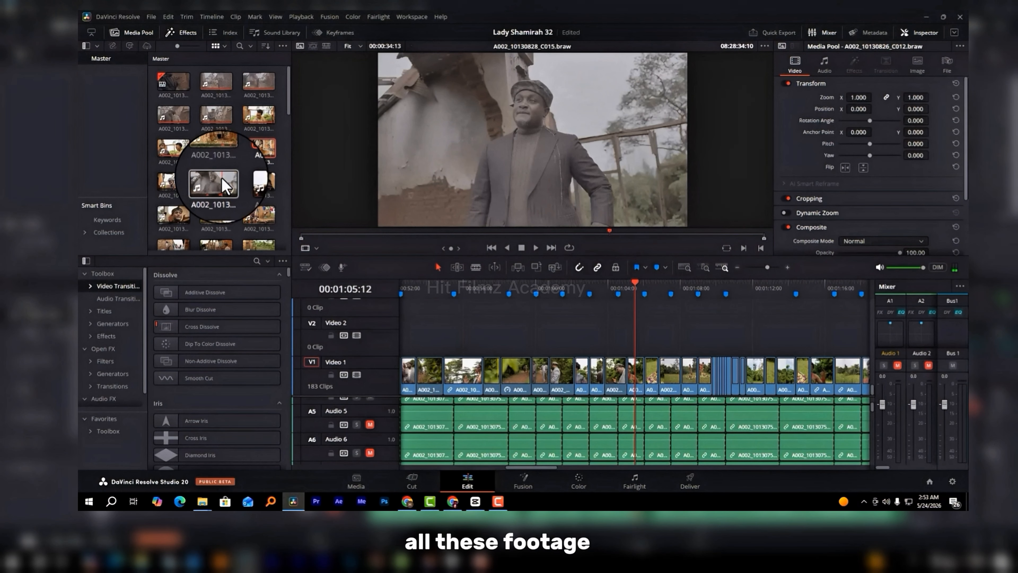
click(226, 185)
scroll(223, 180, down, 3)
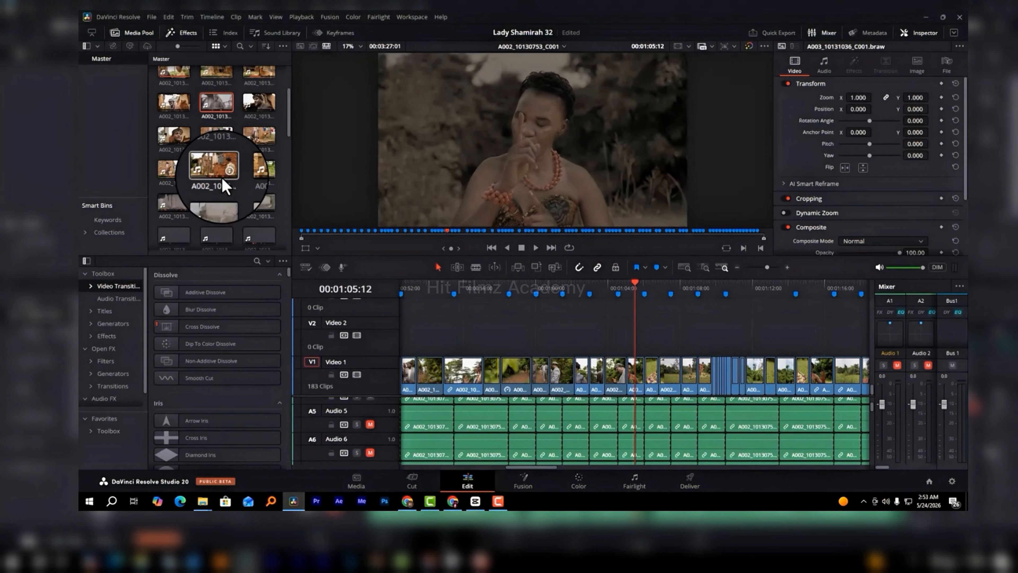
click(221, 172)
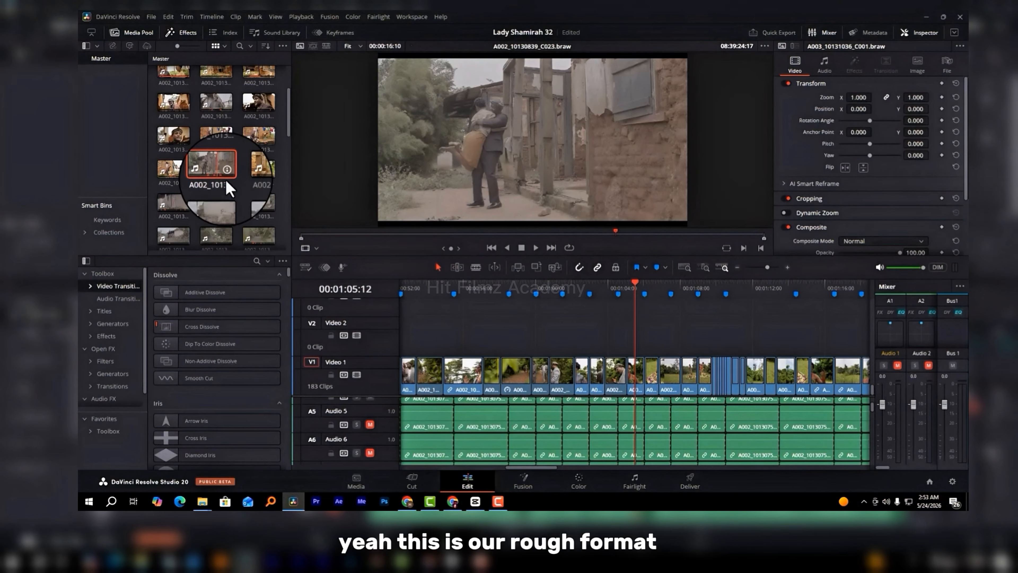
click(219, 198)
click(247, 177)
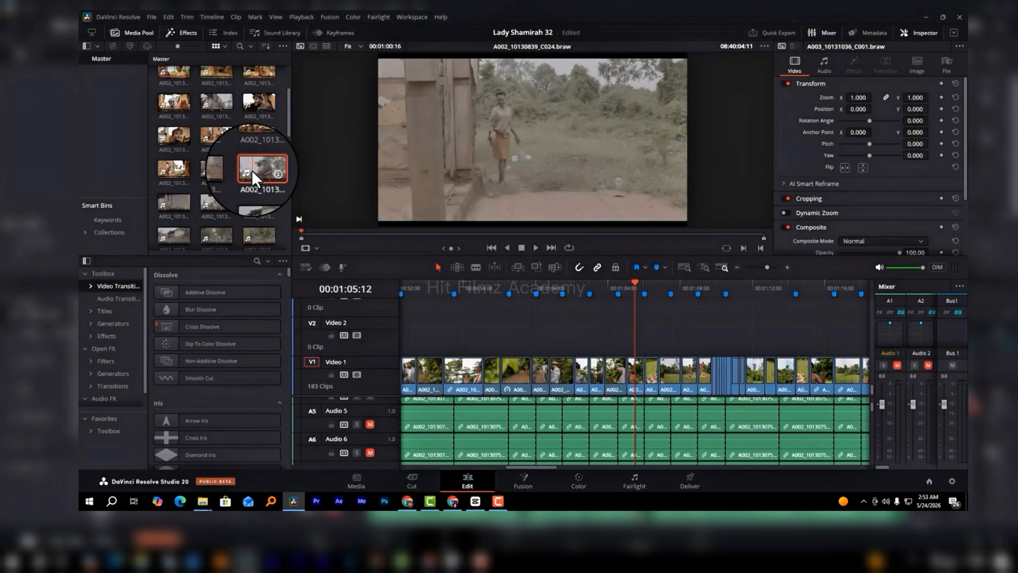
scroll(246, 189, down, 2)
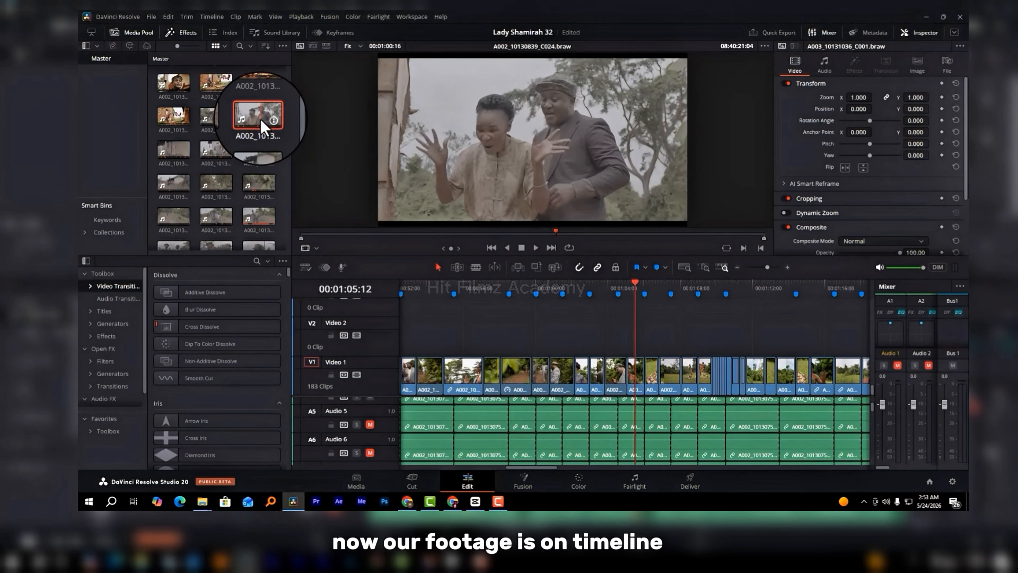
click(563, 286)
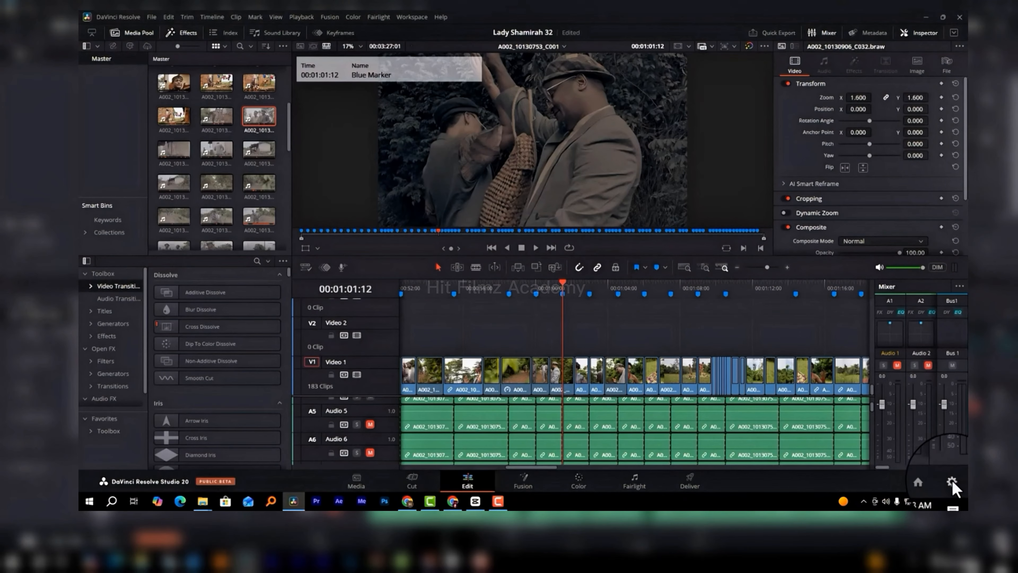
Set the project's color science to DaVinci YRGB Color Managed, save the settings, and check a source clip
click(952, 481)
click(555, 111)
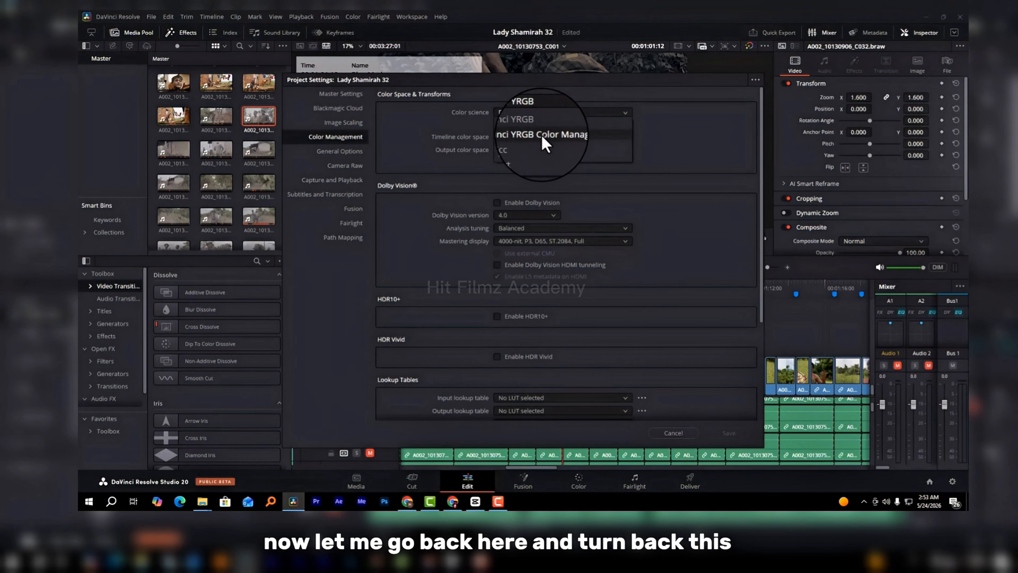
click(543, 135)
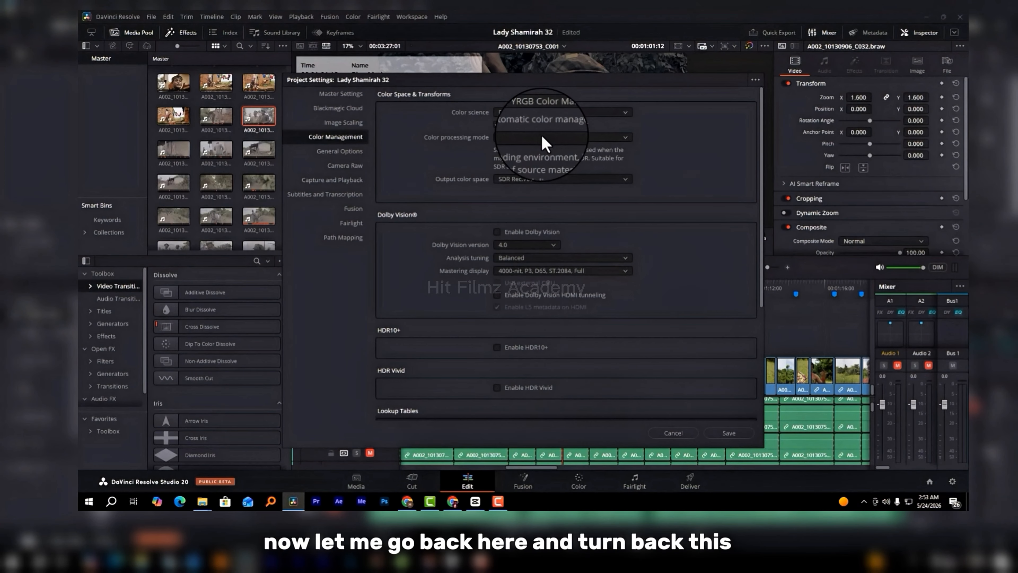
click(721, 437)
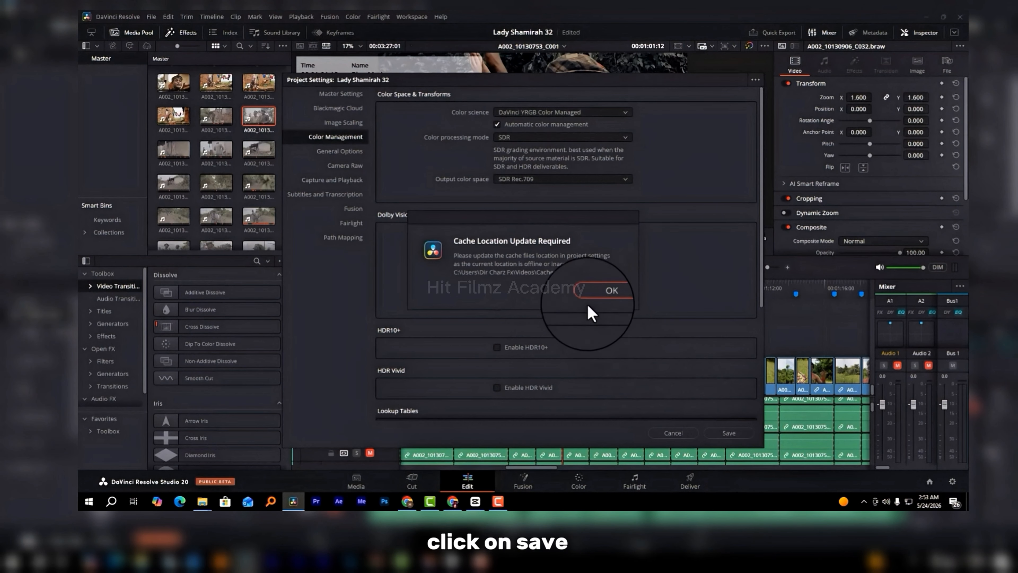
click(593, 297)
click(595, 297)
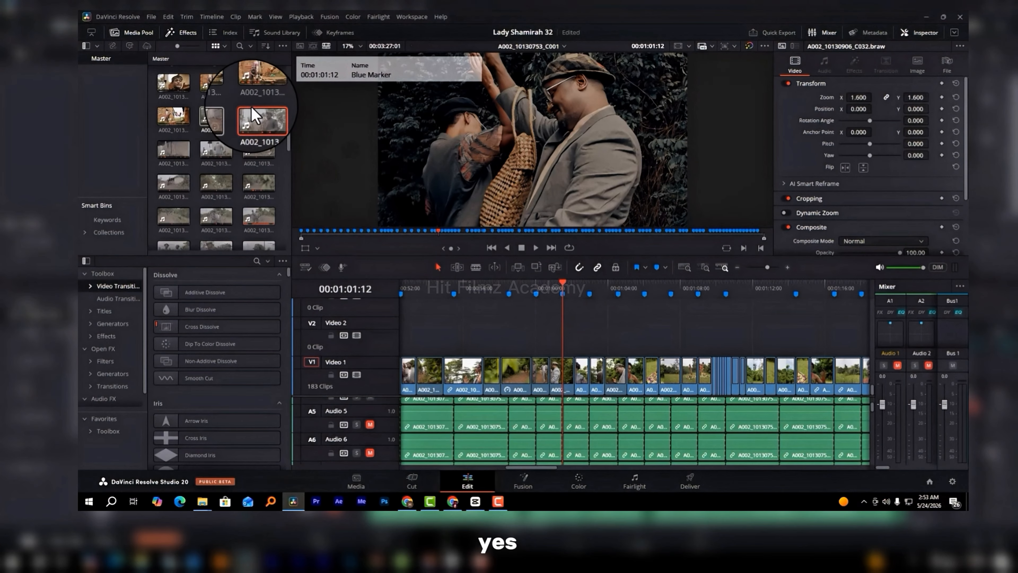
double_click(261, 115)
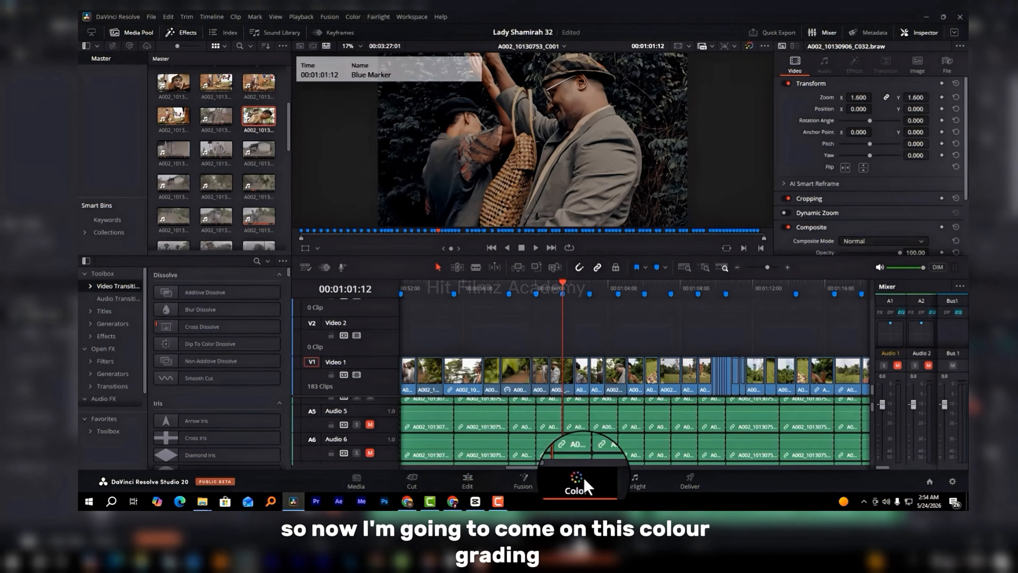
Switch to the Color page and select clip 29 for grading
click(581, 480)
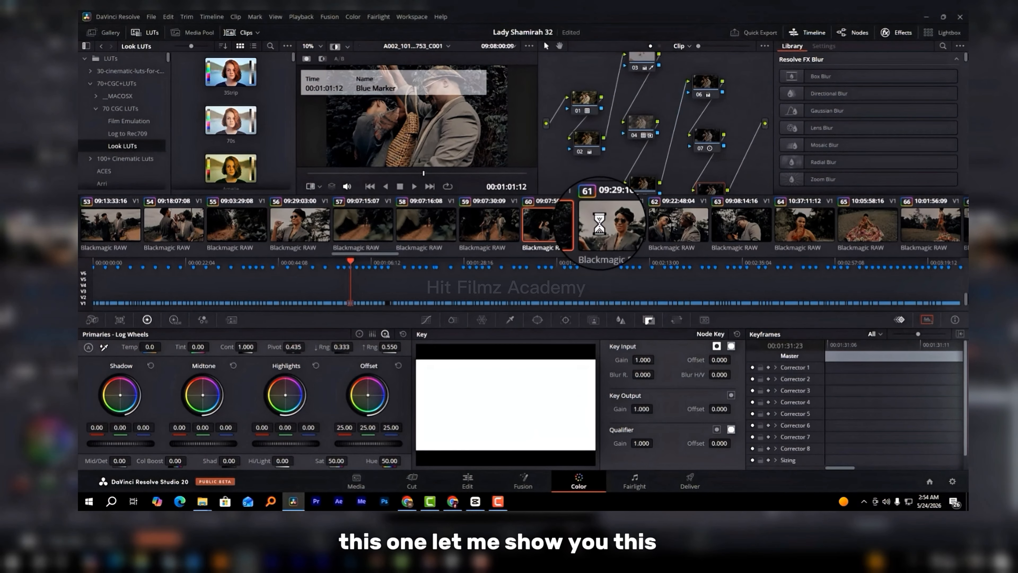
scroll(261, 224, up, 2)
scroll(276, 224, up, 5)
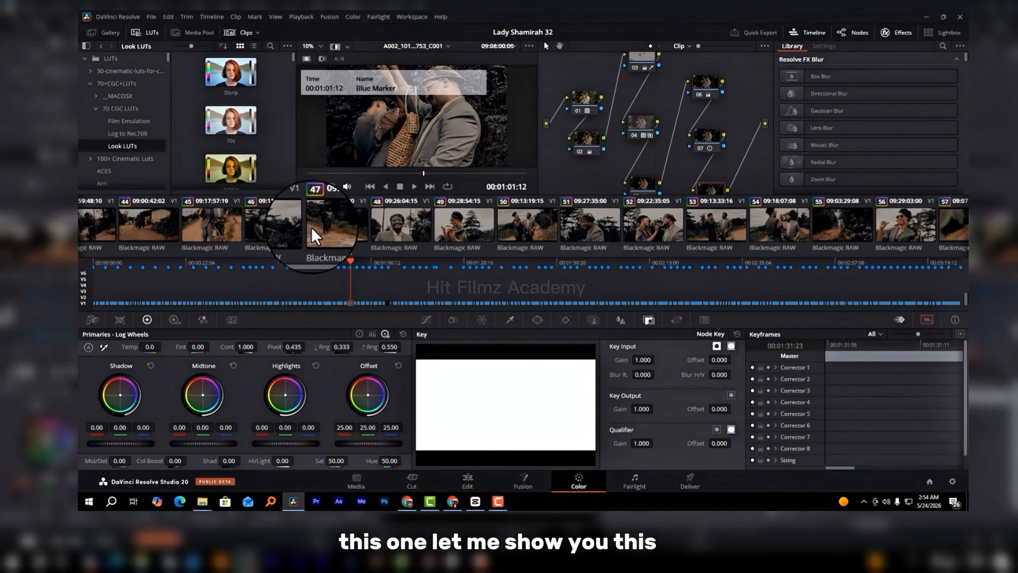
scroll(311, 231, up, 5)
scroll(312, 237, up, 6)
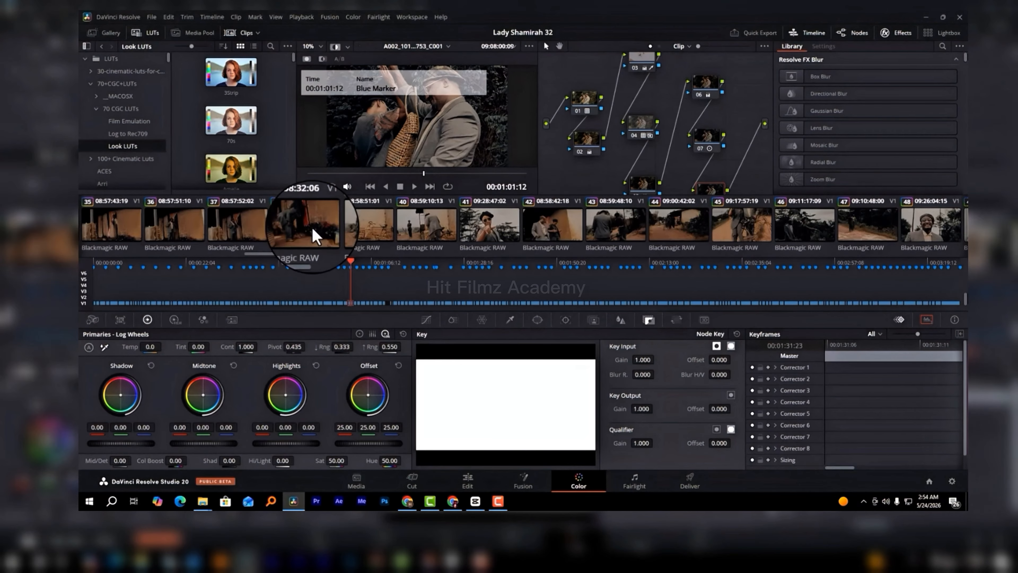
scroll(316, 237, up, 6)
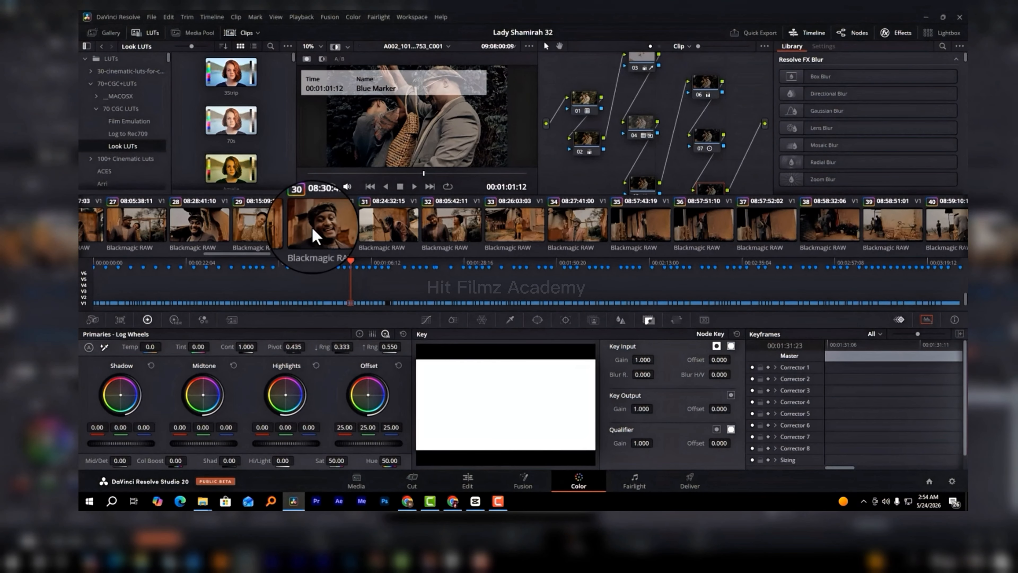
click(409, 232)
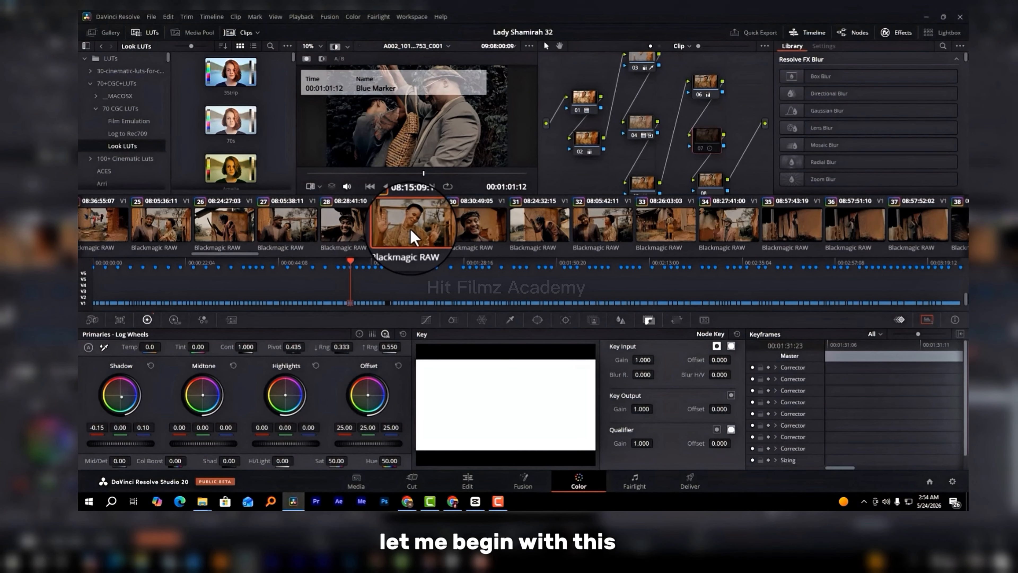
Disable all the color nodes of clip 29 and check the ungraded image full screen
drag(744, 61, 587, 210)
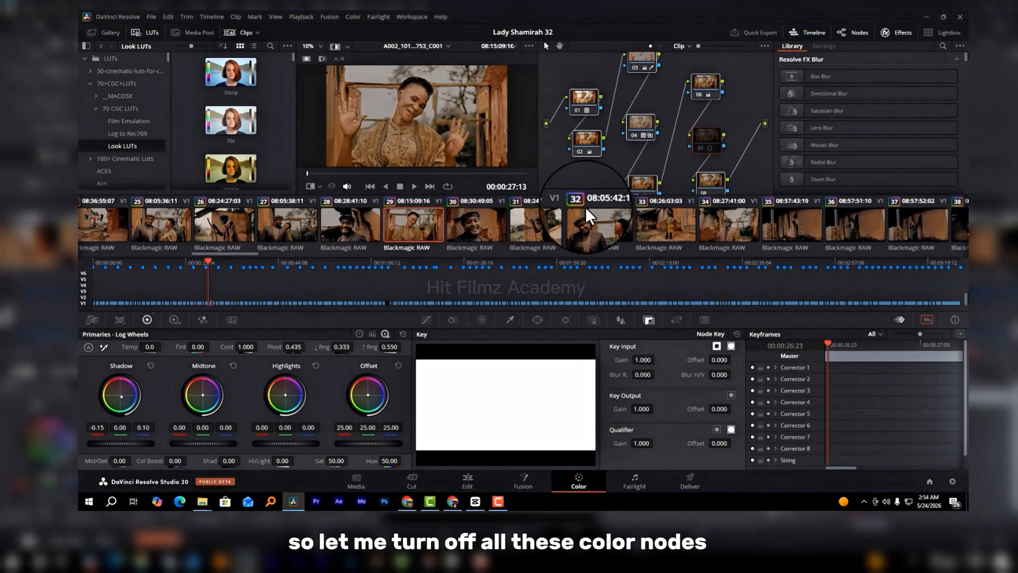
key(ctrl+d)
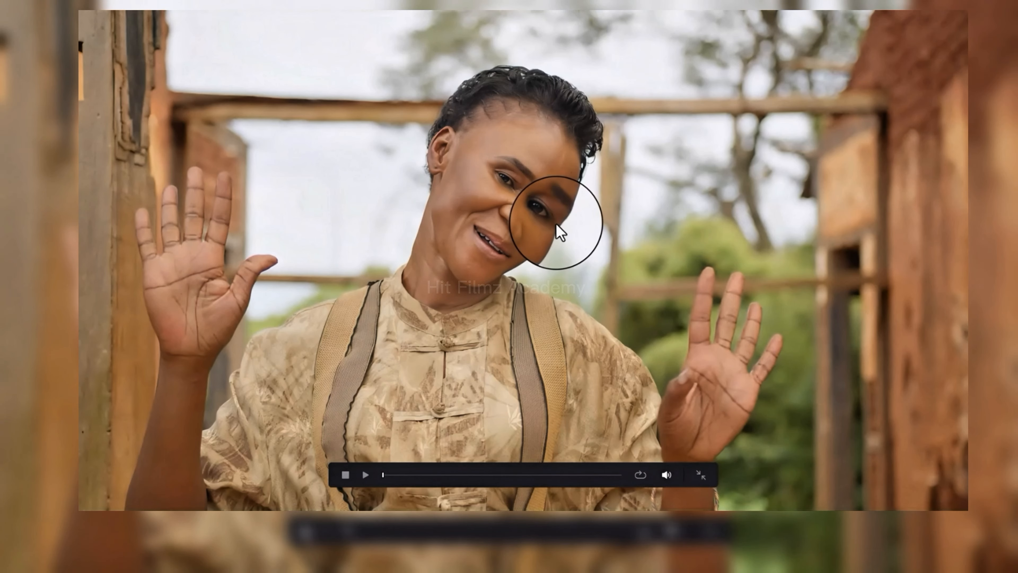
key(Escape)
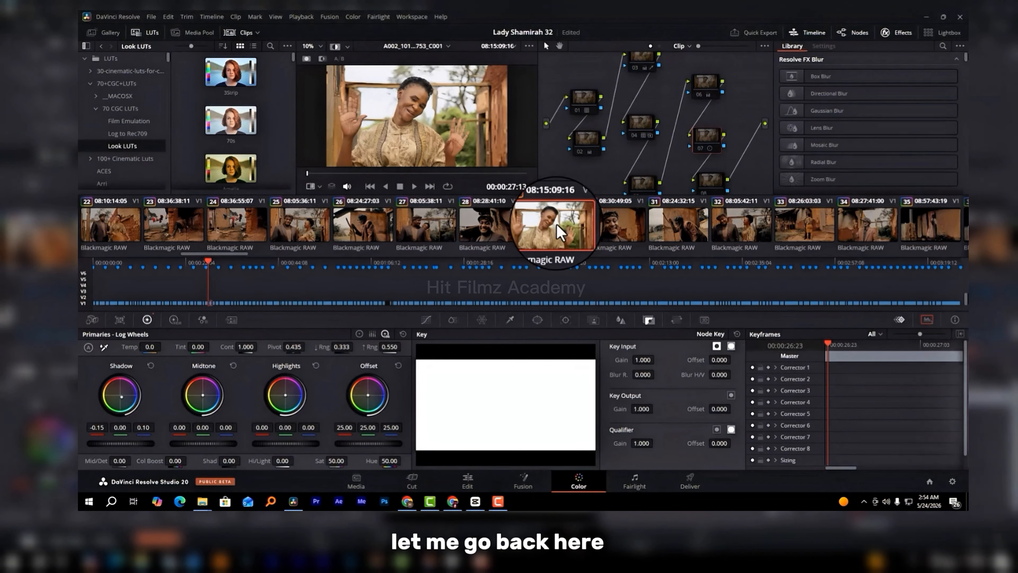
Select node 01 and browse the Look LUTs available for it
click(590, 98)
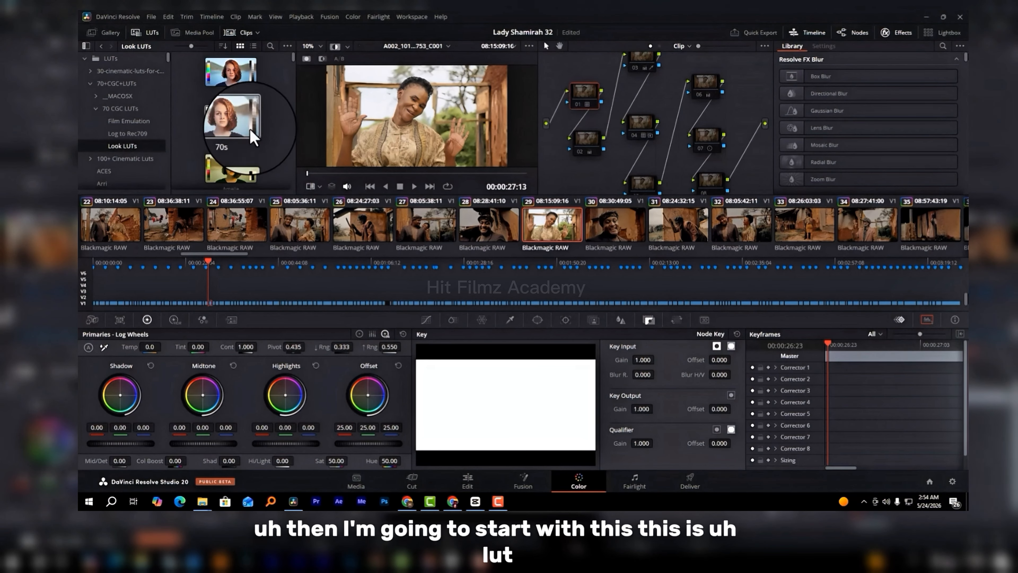
scroll(286, 141, down, 5)
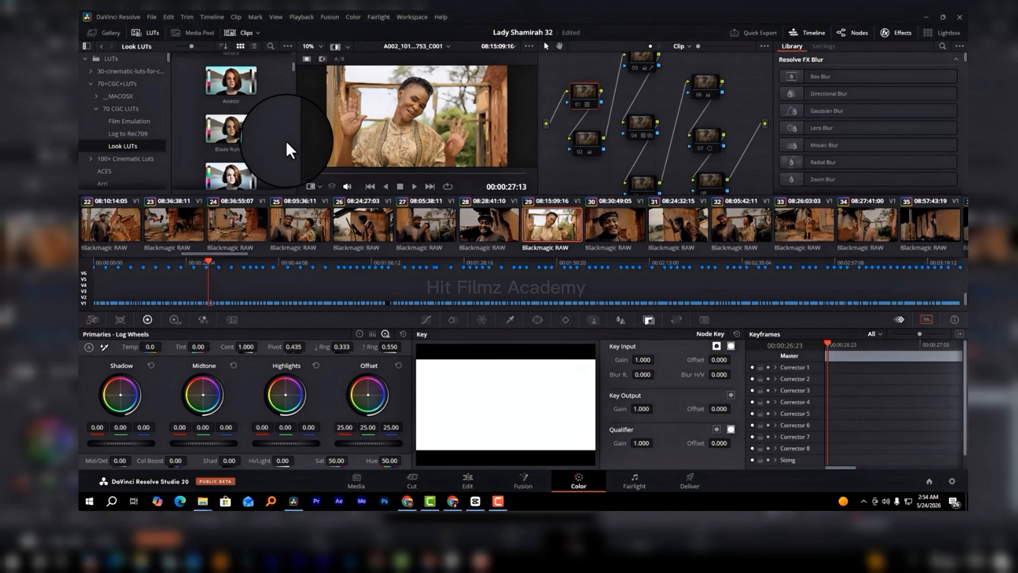
scroll(287, 141, down, 5)
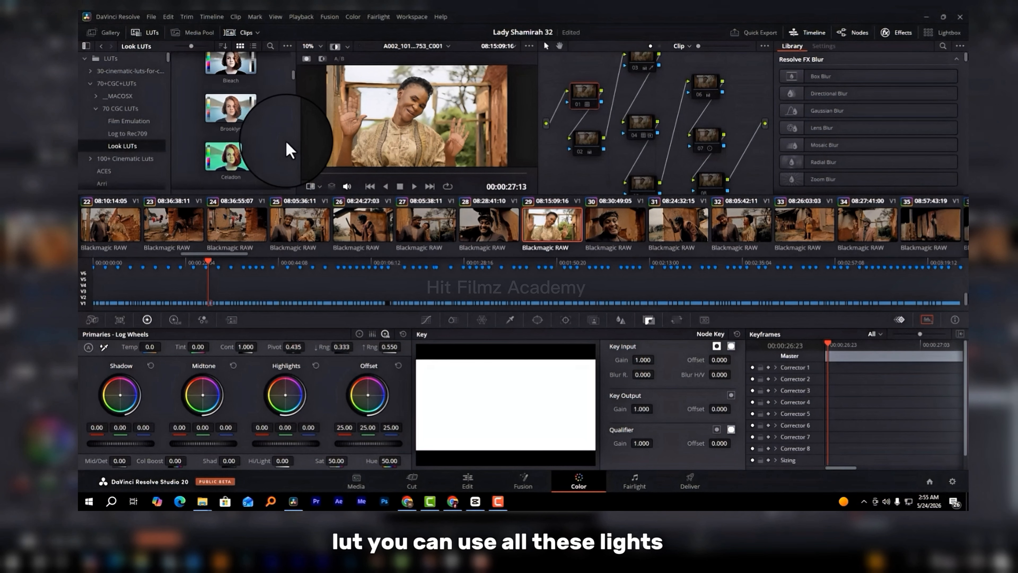
scroll(286, 141, up, 6)
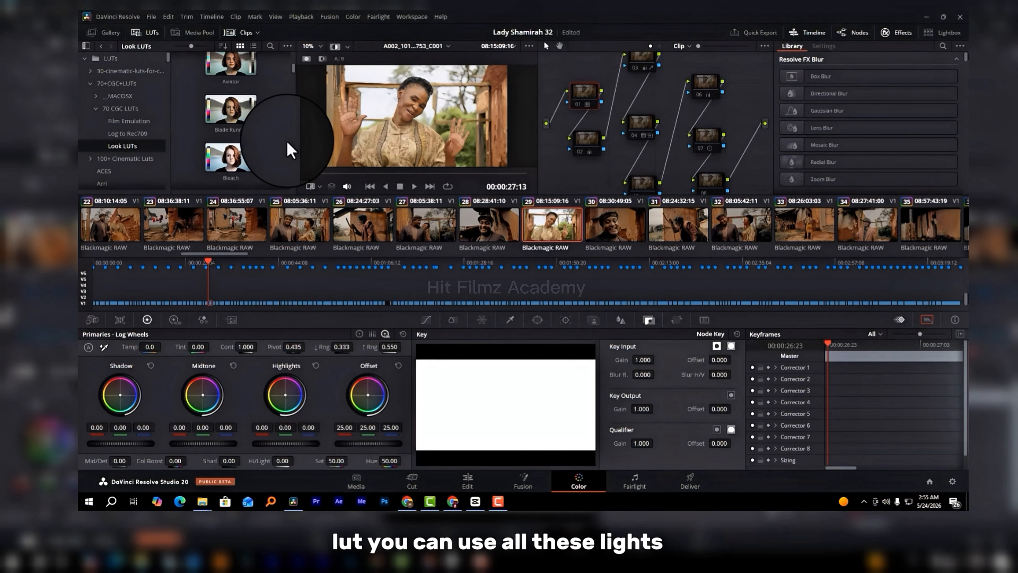
scroll(286, 141, up, 2)
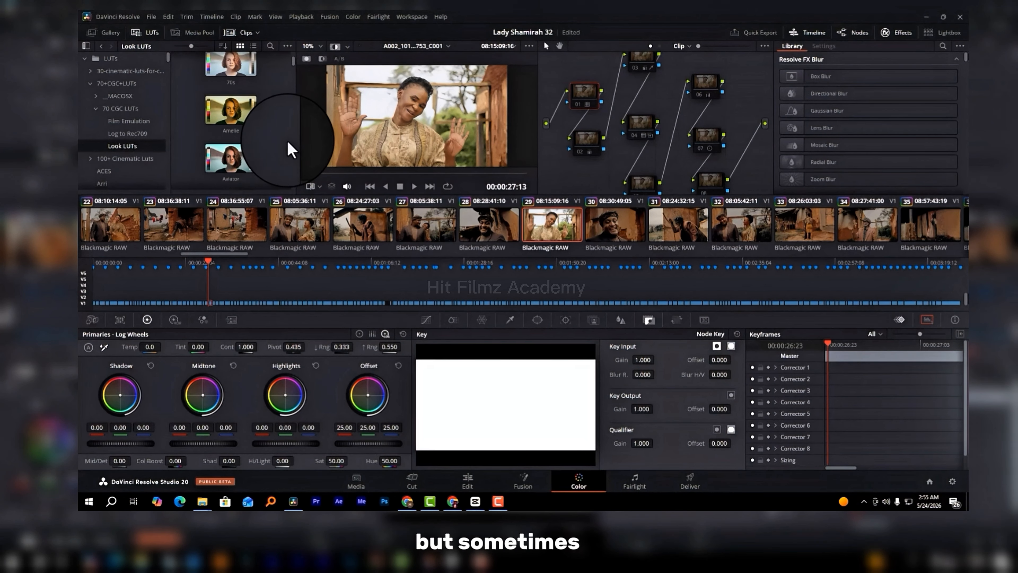
Look through the Look LUTs collection and preview the Duotone LUT on the clip
drag(294, 60, 292, 91)
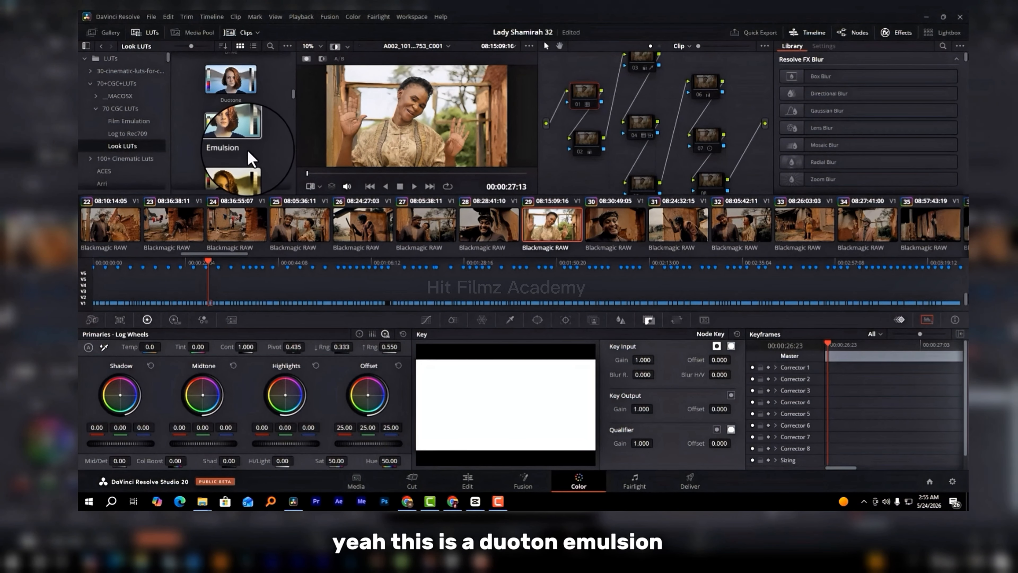
drag(292, 95, 289, 121)
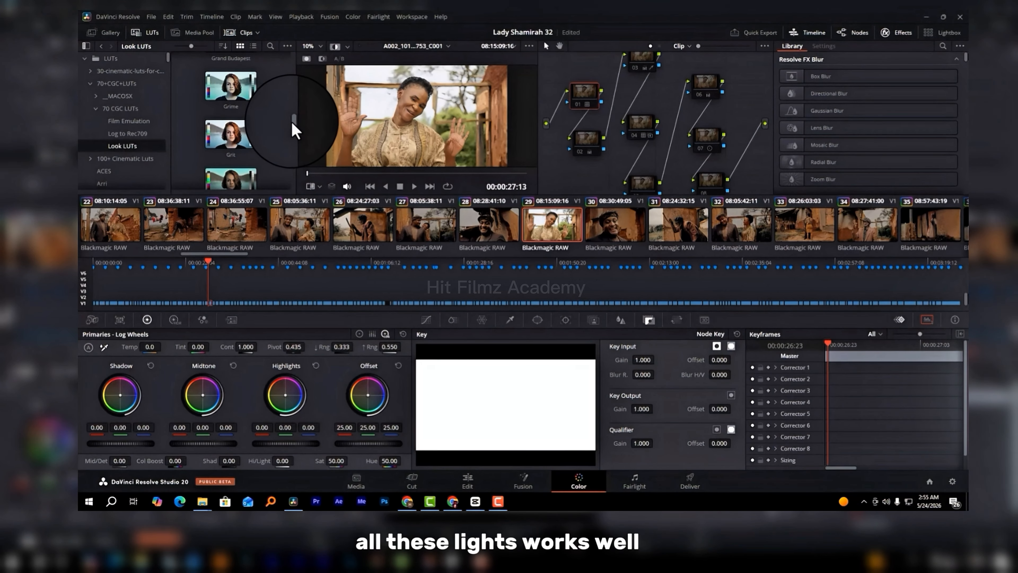
drag(292, 122, 293, 90)
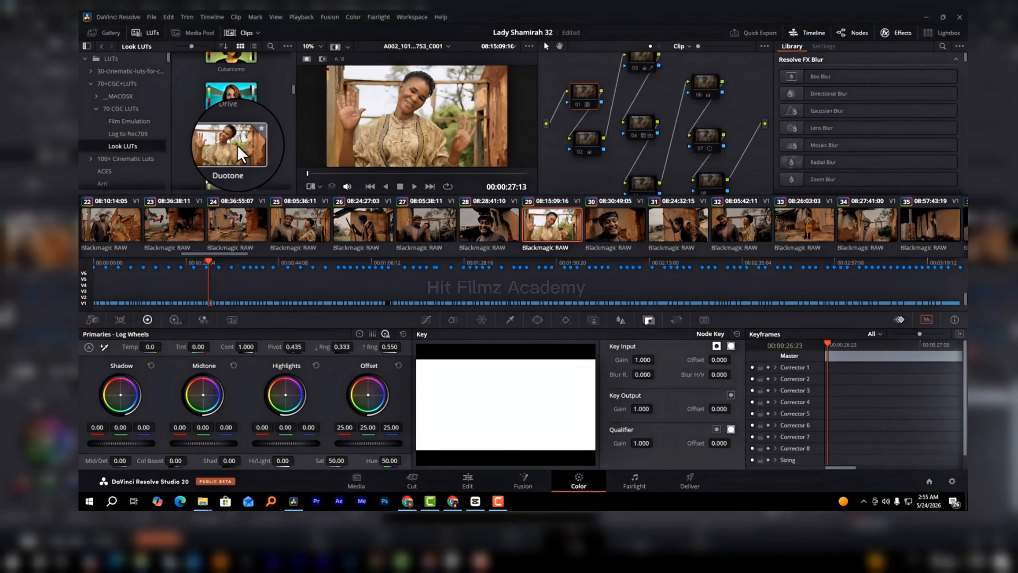
Enable node 02, switch its primaries to Color Wheels, and set Lift to -0.01 and Gamma to 0.02
click(588, 145)
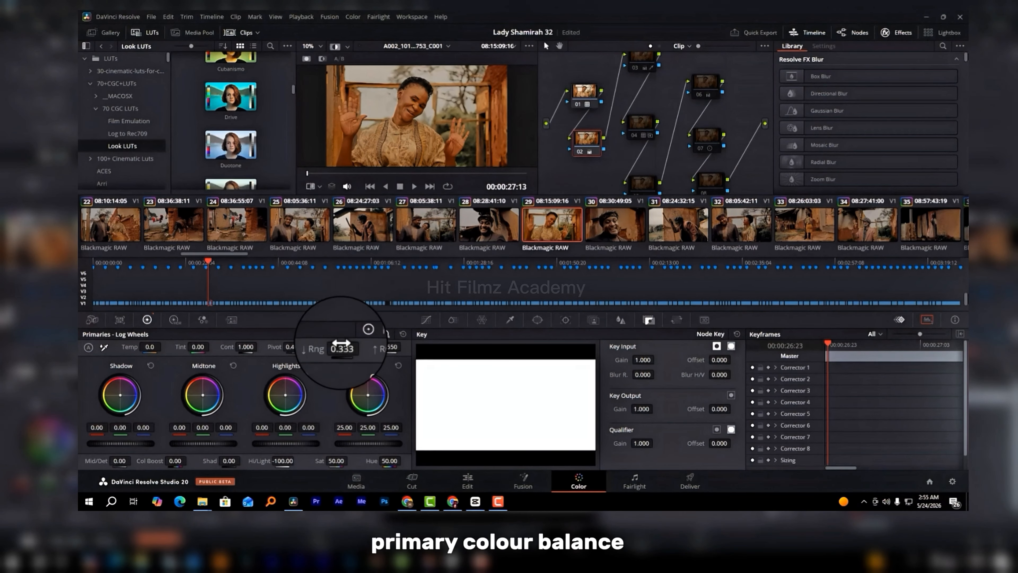
click(360, 333)
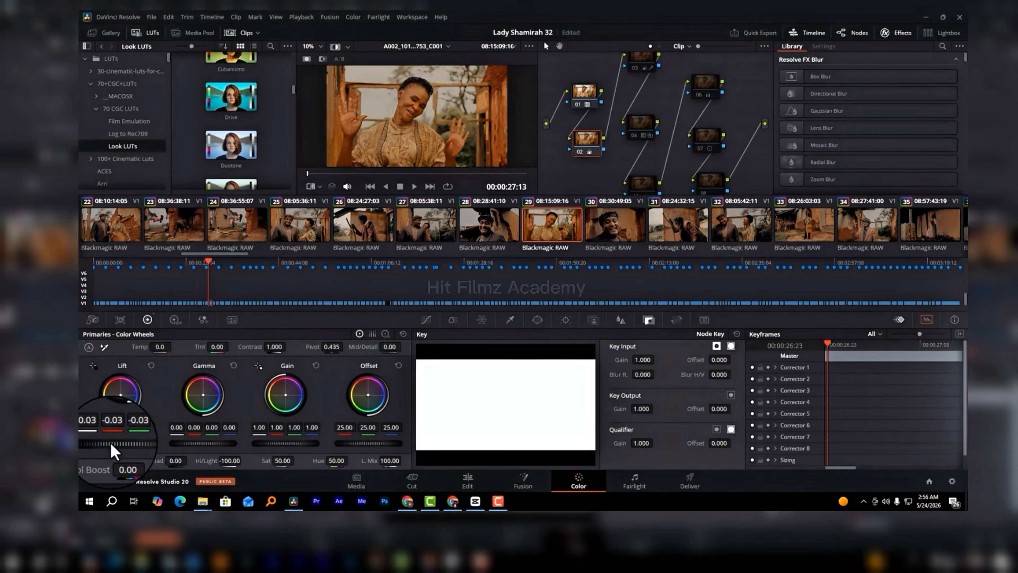
drag(110, 442, 304, 461)
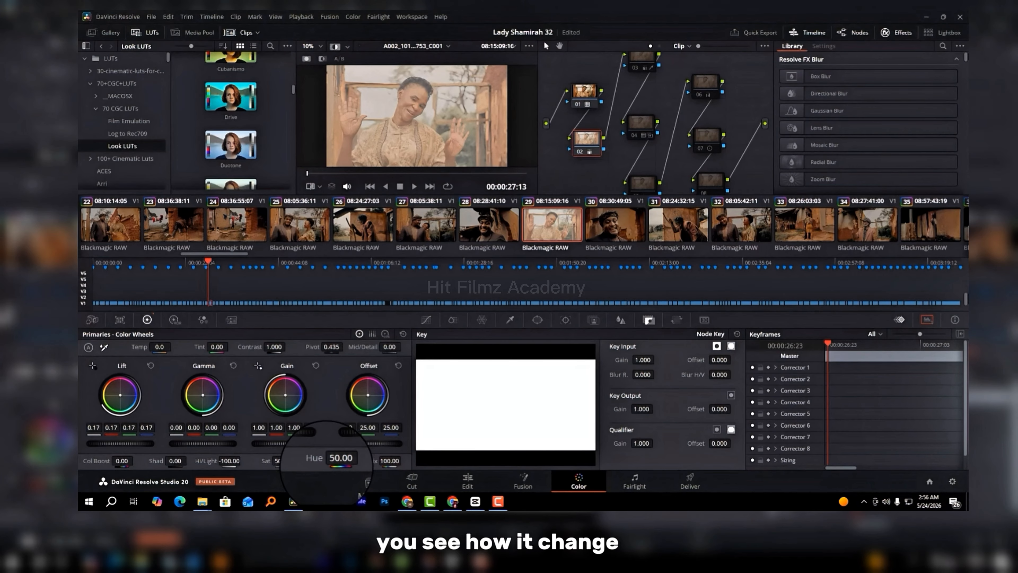
drag(321, 467, 107, 459)
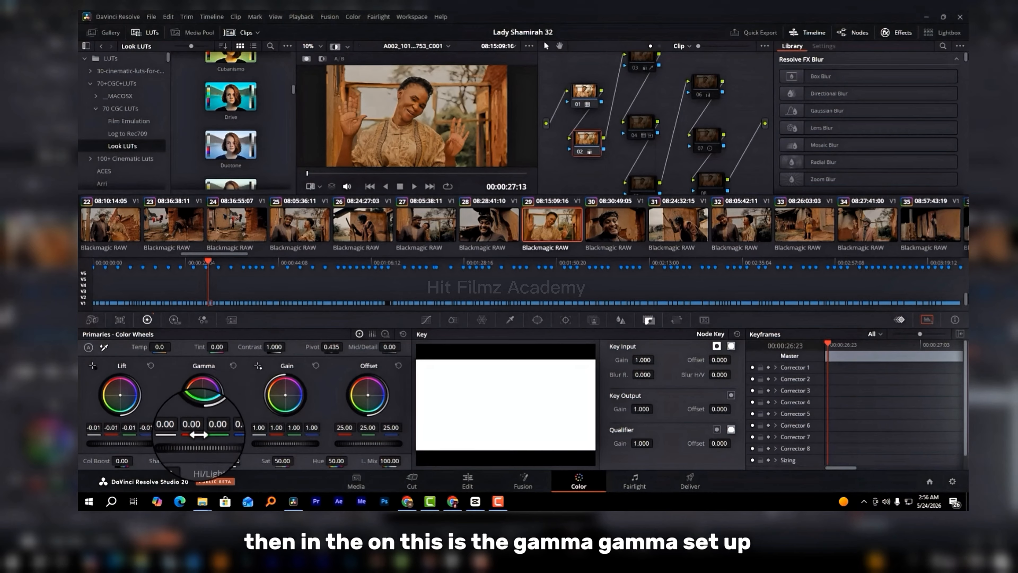
drag(201, 441, 250, 443)
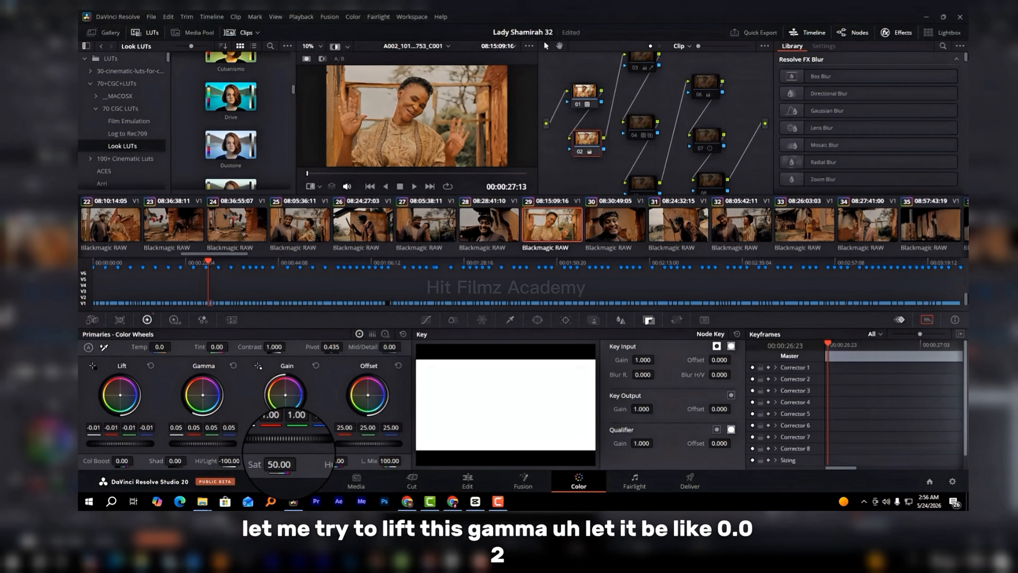
drag(251, 443, 224, 445)
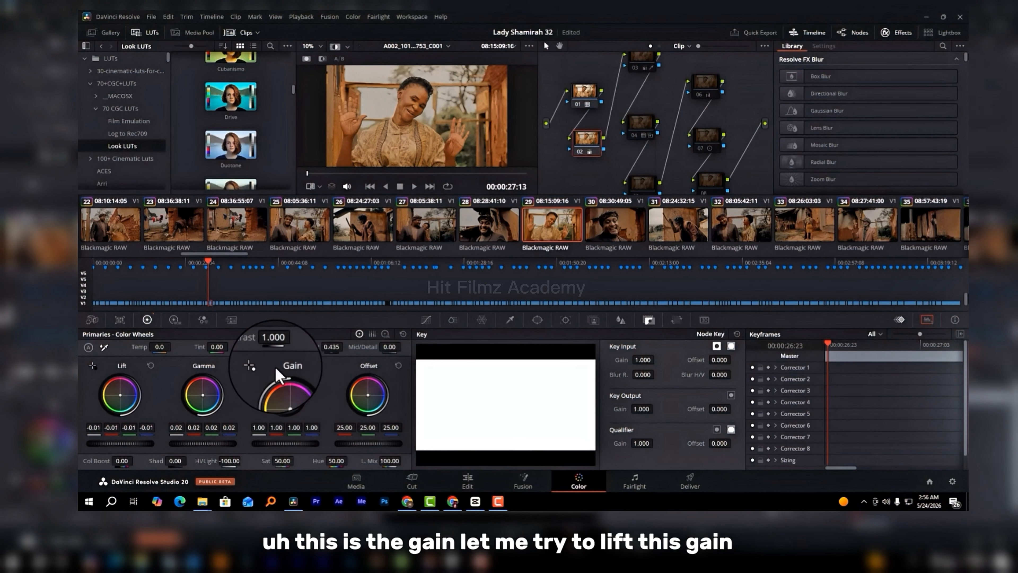
Try raising node 02's Gain to 1.36 and 1.27, and reset the Gain wheel
drag(283, 442, 304, 443)
drag(407, 464, 423, 464)
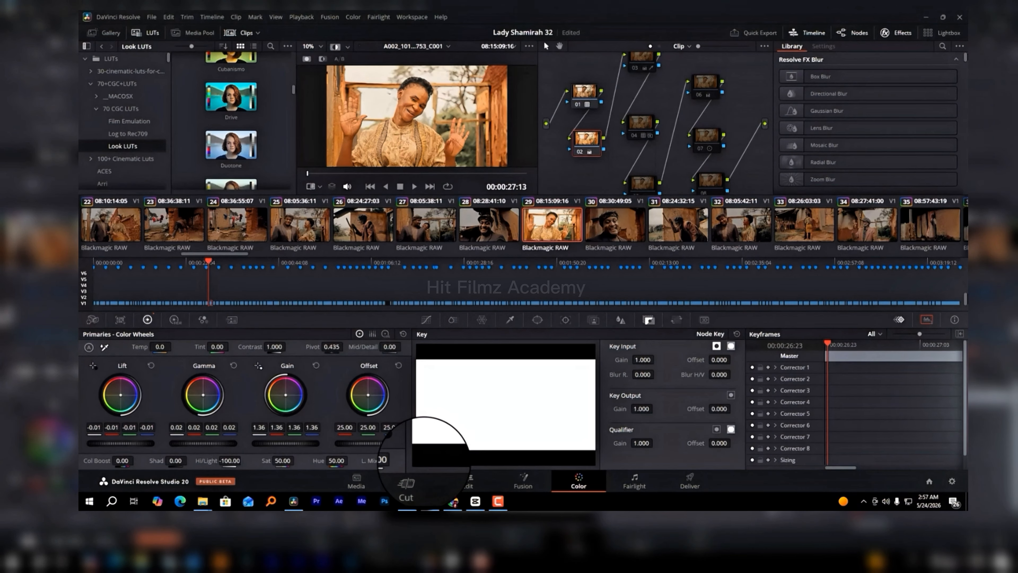
drag(423, 463, 386, 463)
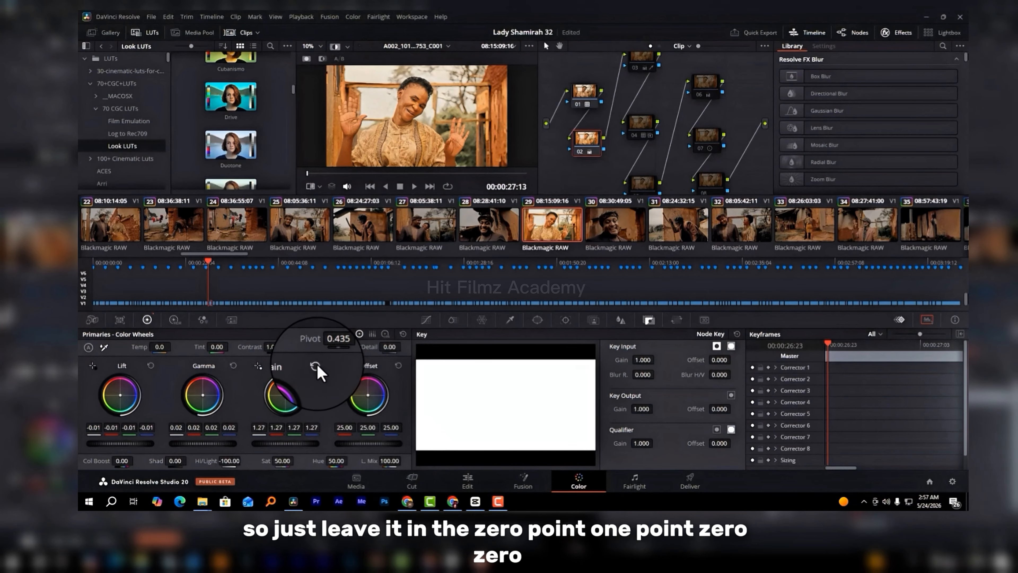
click(315, 366)
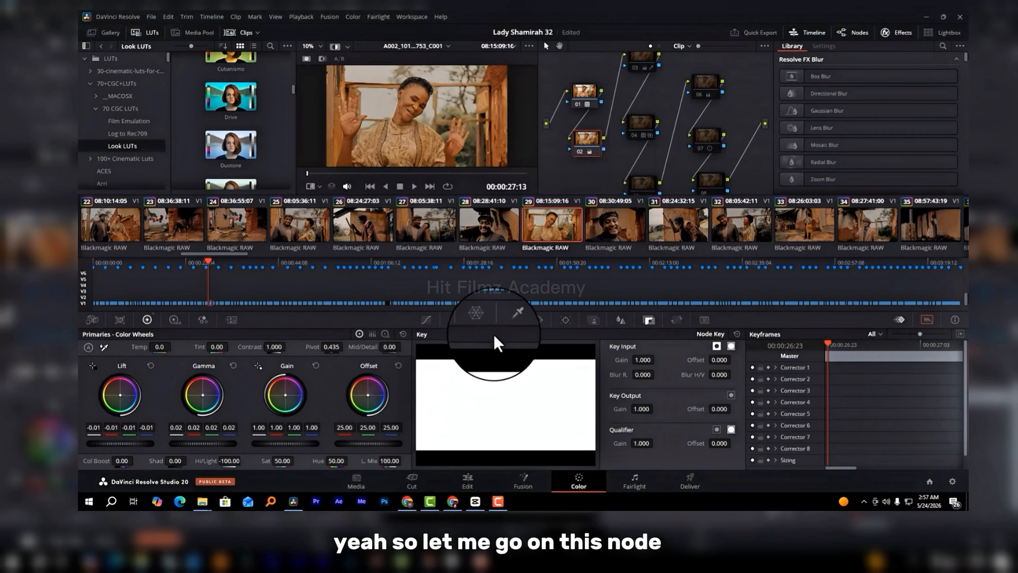
Enable node 03 and move it slightly down in the node graph so it is fully in view
click(641, 56)
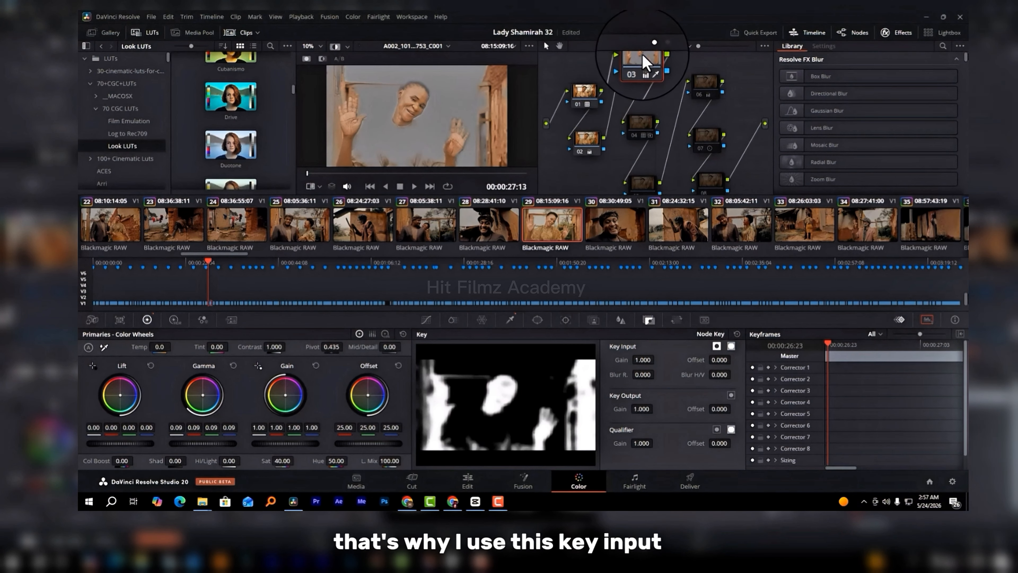
drag(642, 53, 641, 73)
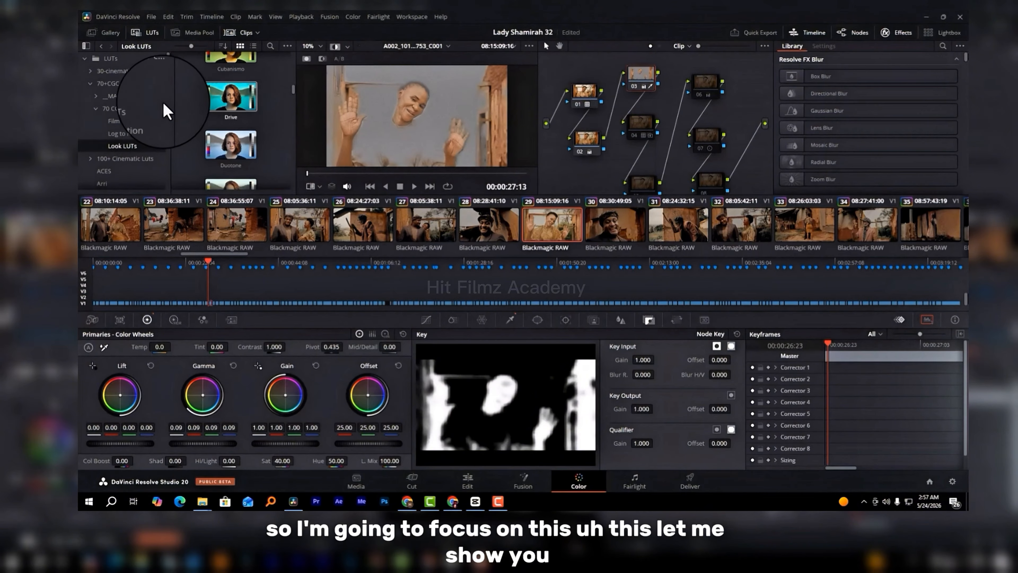
Examine node 03's image in the parade, waveform, vectorscope and histogram scopes, and move the Scopes window back out of the way
drag(79, 160, 523, 99)
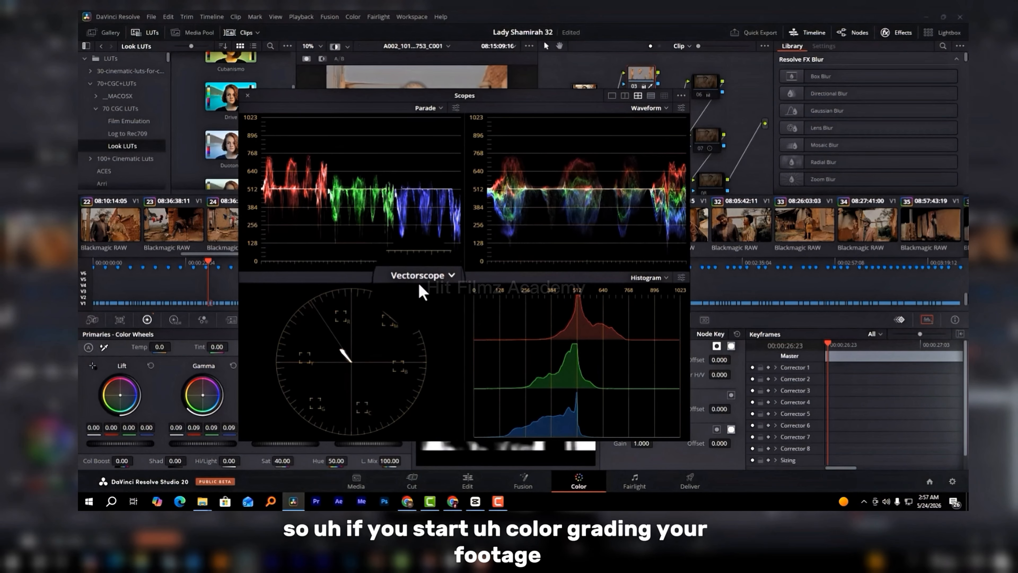
click(440, 277)
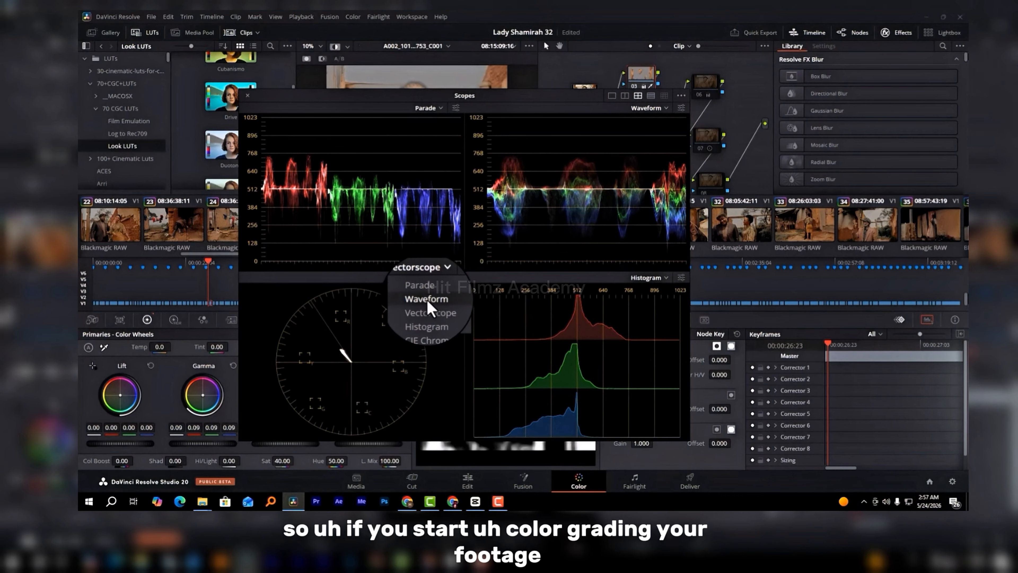
click(329, 326)
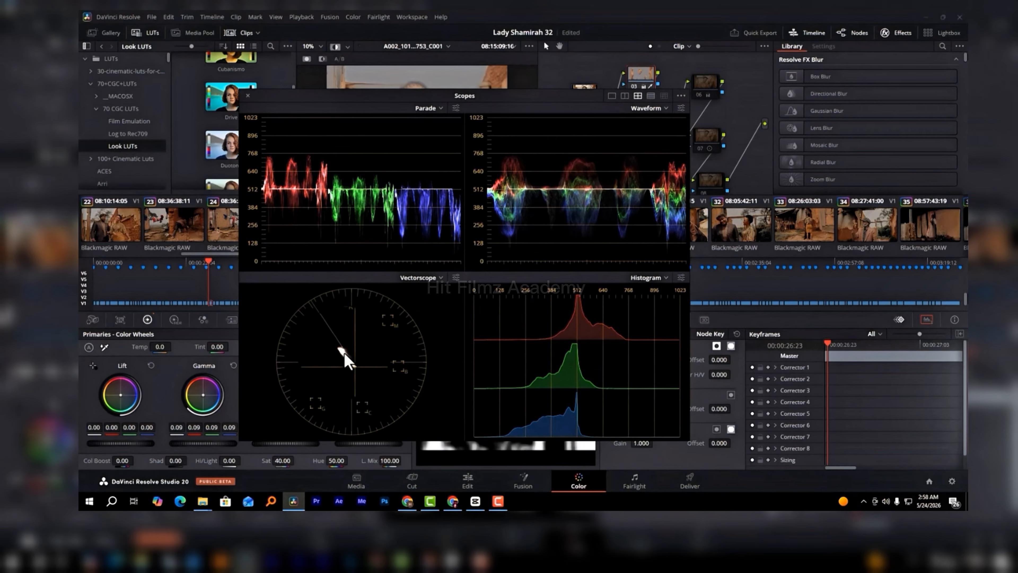
drag(520, 104, 80, 116)
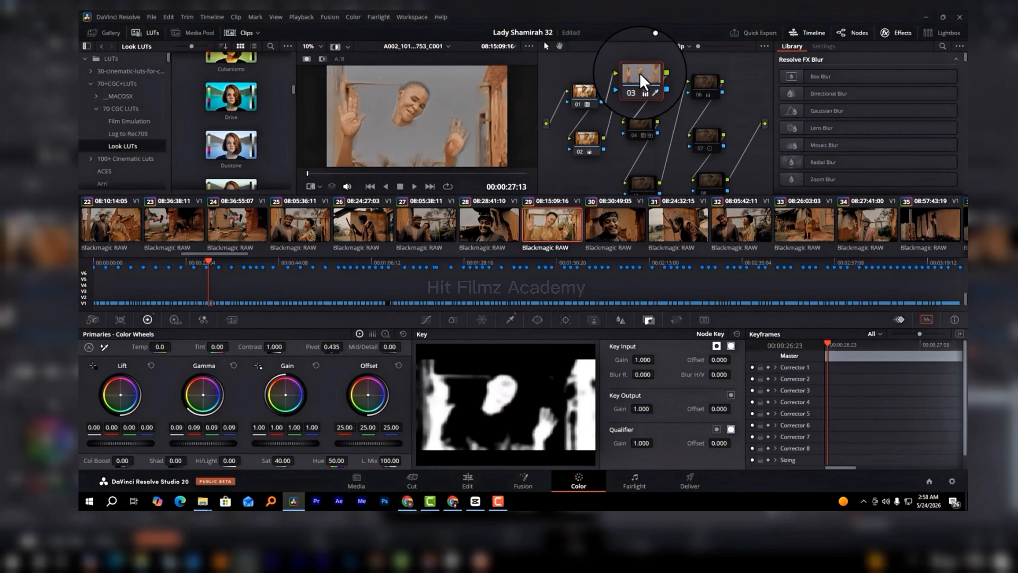
drag(79, 117, 519, 104)
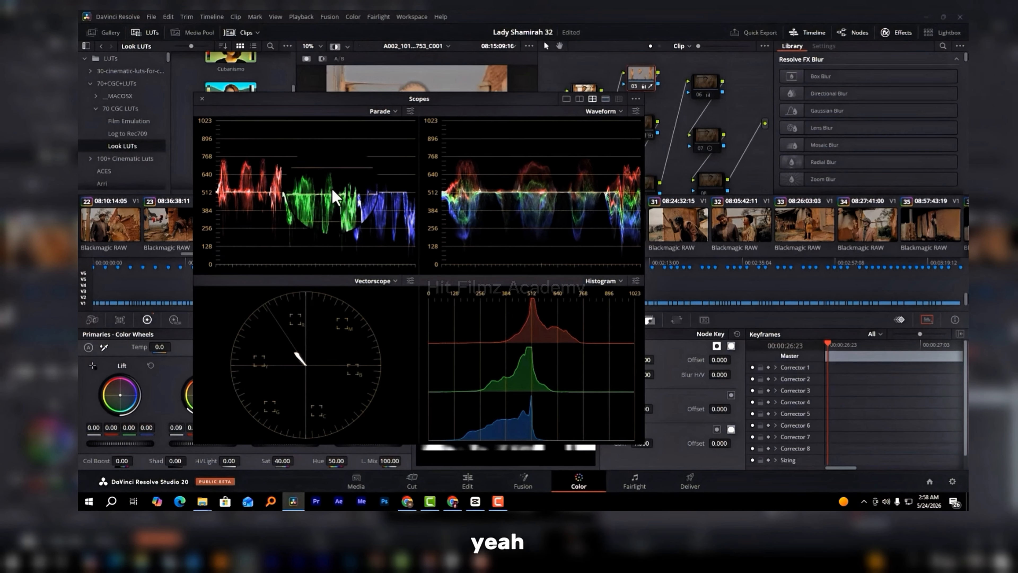
drag(495, 98, 78, 108)
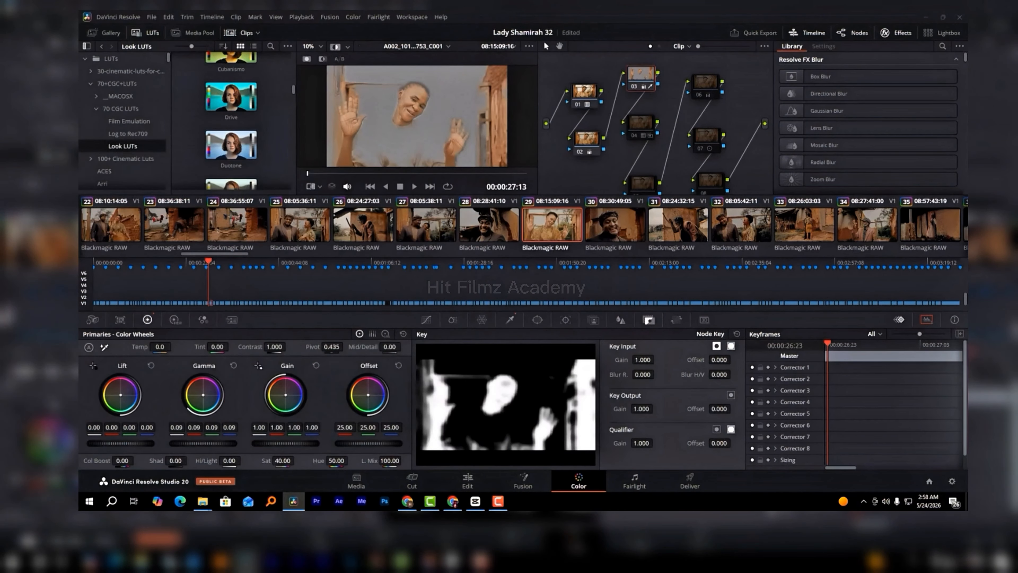
Enable node 04 and raise its Key Output gain to about 1.642
click(642, 123)
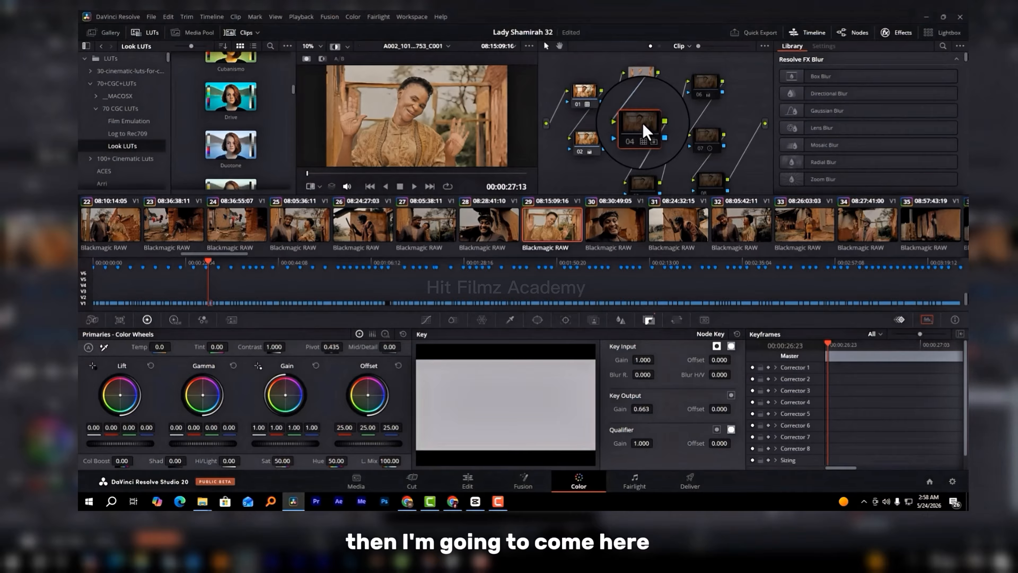
key(ctrl+d)
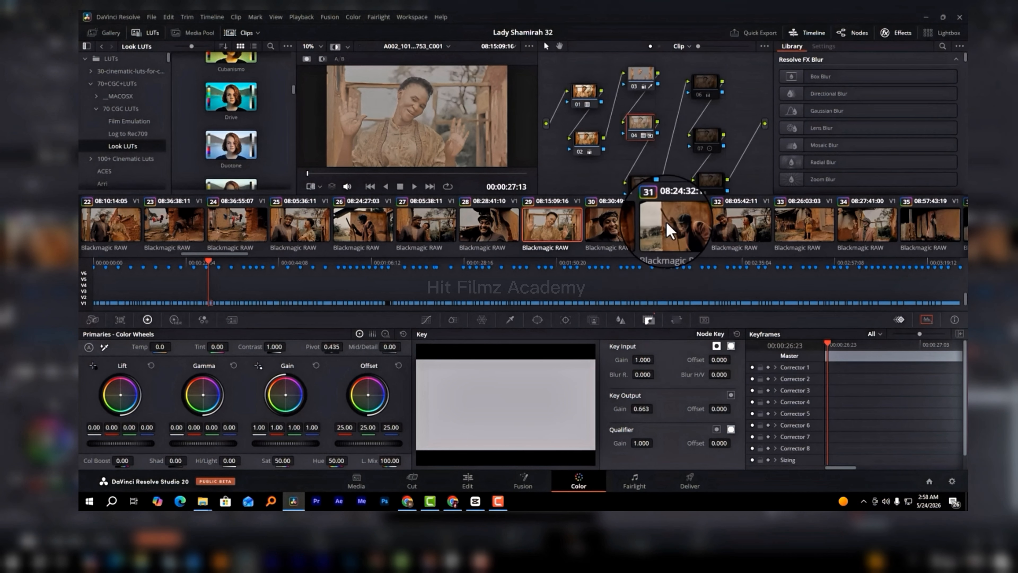
click(642, 126)
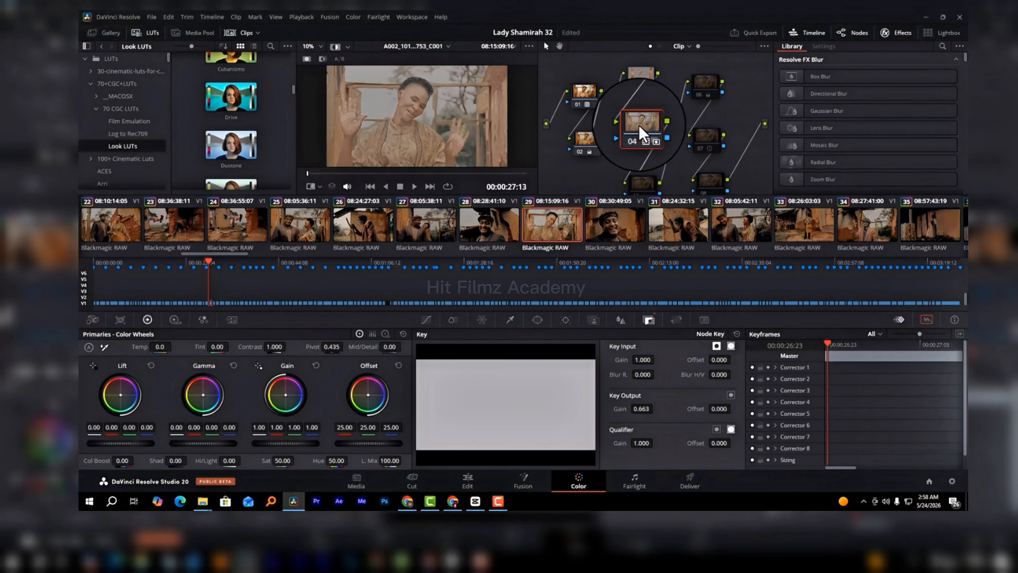
drag(641, 411, 666, 409)
drag(732, 423, 612, 273)
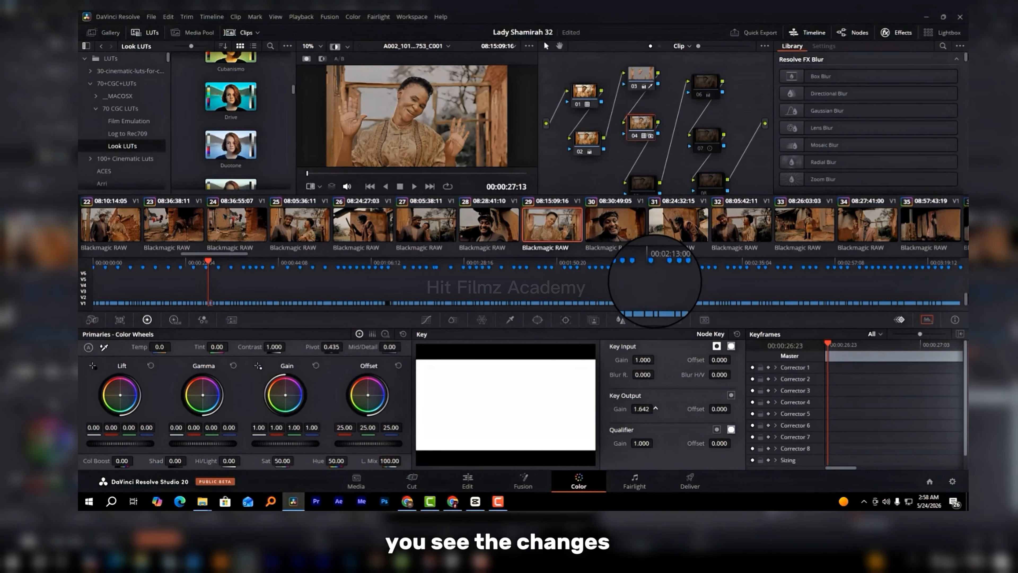